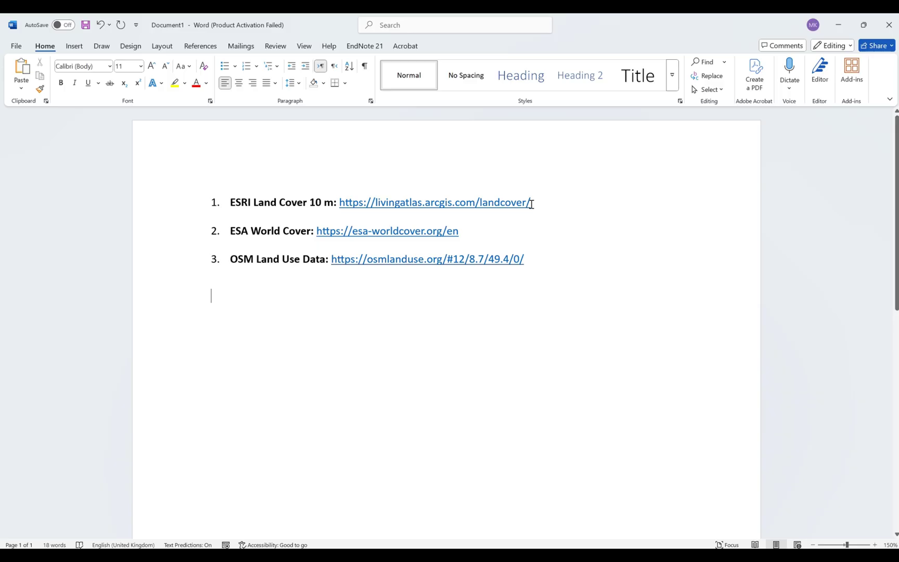
- Select the ESRI Land Cover 10 m link address in the Word source list
{"action": "left_click_drag", "start_coordinate": [531, 204], "coordinate": [339, 212]}
{"action": "key", "text": "ctrl+c"}
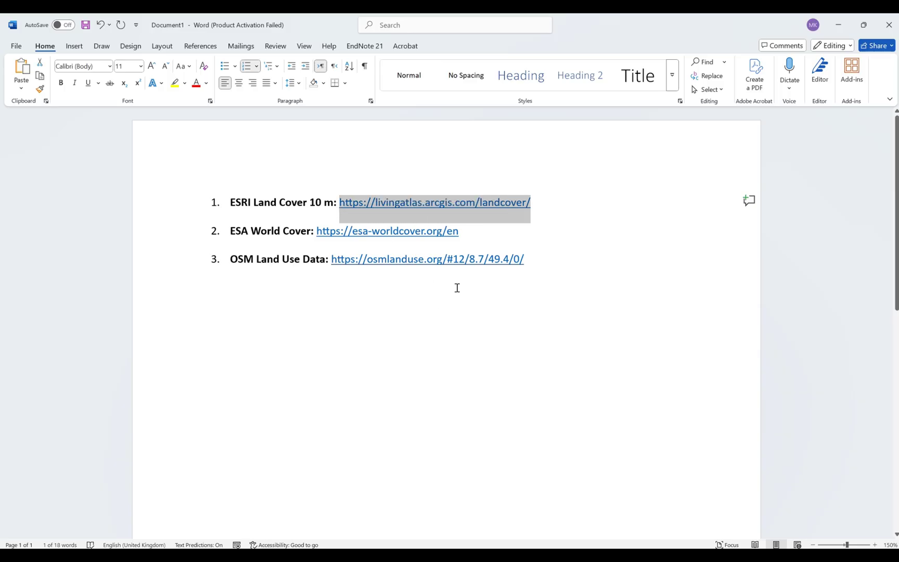
- Load the copied Esri Land Cover address in the empty Firefox tab
{"action": "left_click", "coordinate": [572, 556]}
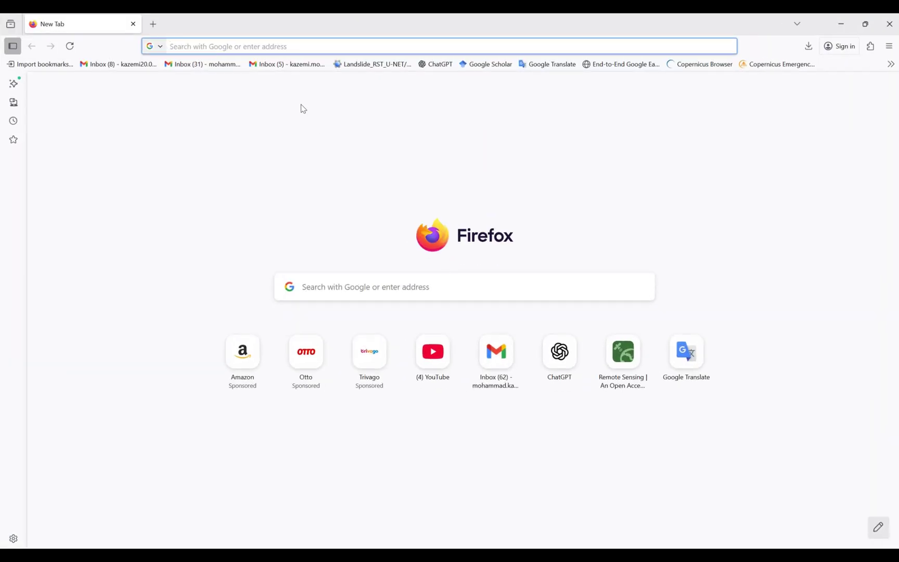
{"action": "key", "text": "ctrl+v"}
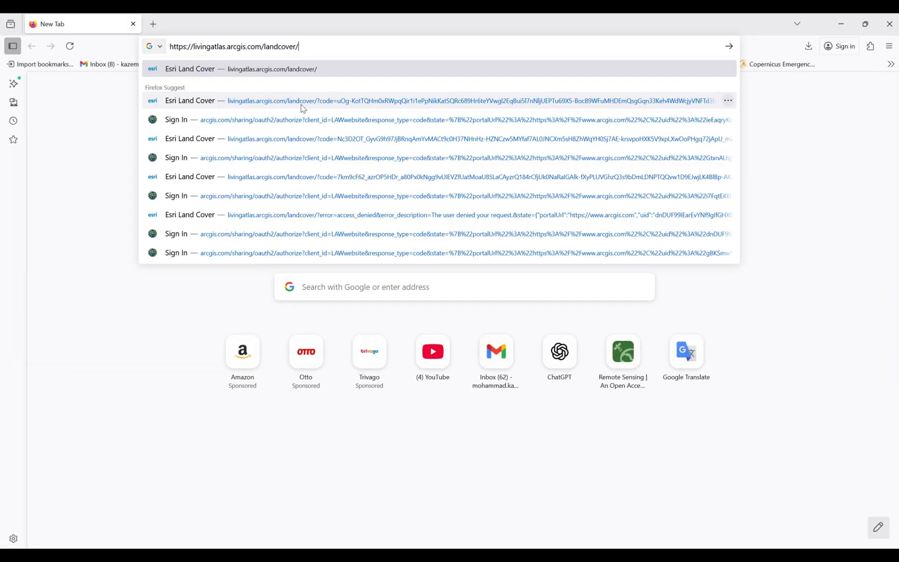
{"action": "key", "text": "Return"}
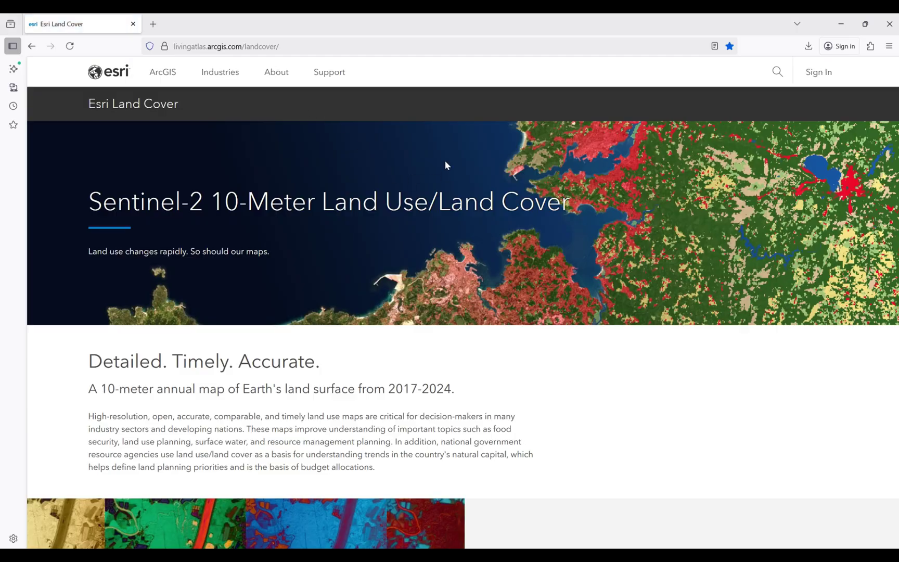
- Read through the Sentinel-2 10-Meter Land Use/Land Cover page down to the Explorer link
{"action": "scroll", "coordinate": [444, 160], "scroll_direction": "down", "scroll_amount": 2}
{"action": "scroll", "coordinate": [444, 161], "scroll_direction": "up", "scroll_amount": 2}
{"action": "scroll", "coordinate": [450, 261], "scroll_direction": "down", "scroll_amount": 2}
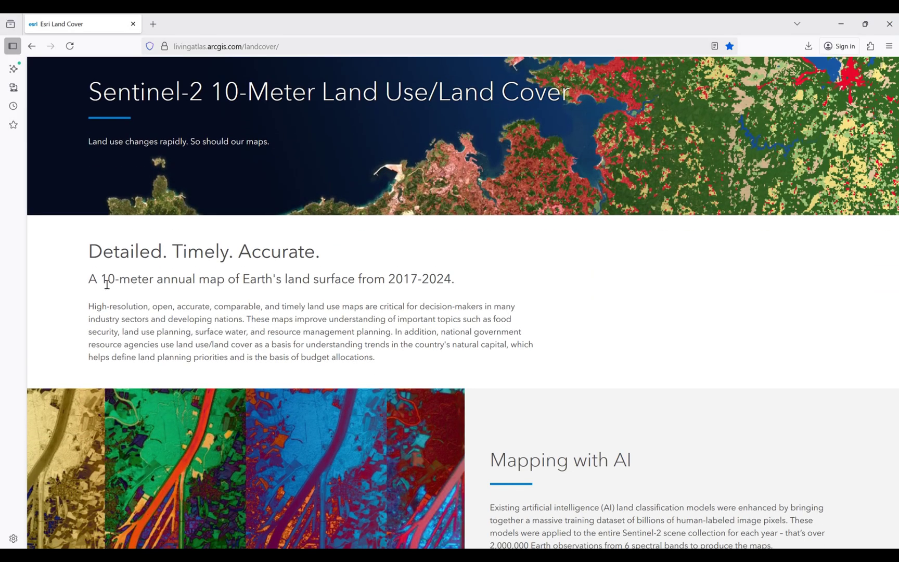
{"action": "scroll", "coordinate": [212, 279], "scroll_direction": "down", "scroll_amount": 2}
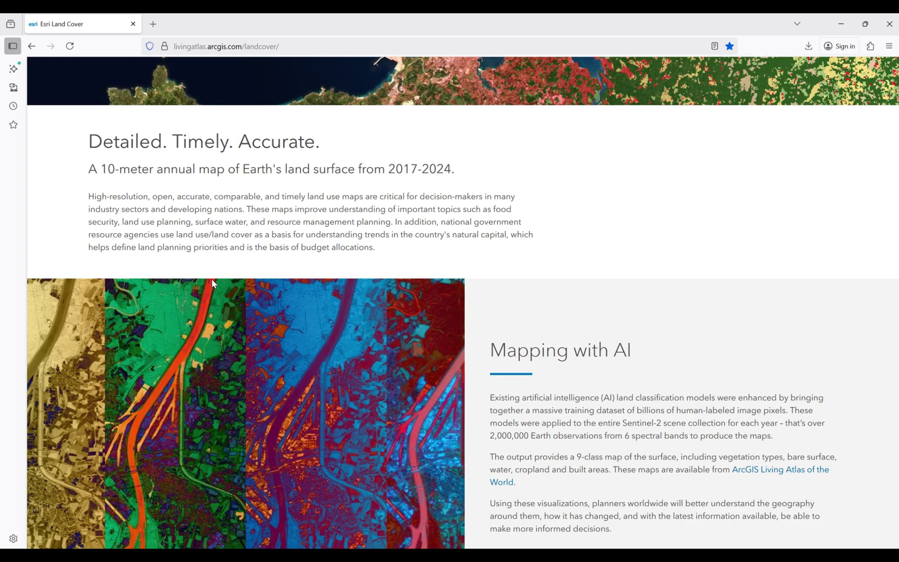
{"action": "scroll", "coordinate": [212, 279], "scroll_direction": "down", "scroll_amount": 1}
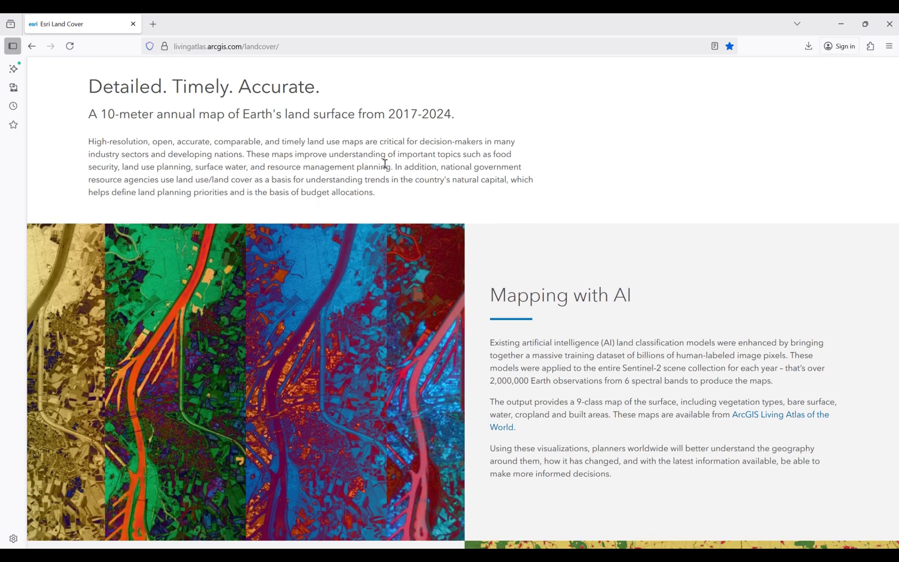
{"action": "left_click_drag", "start_coordinate": [388, 113], "coordinate": [403, 117]}
{"action": "scroll", "coordinate": [368, 150], "scroll_direction": "down", "scroll_amount": 5}
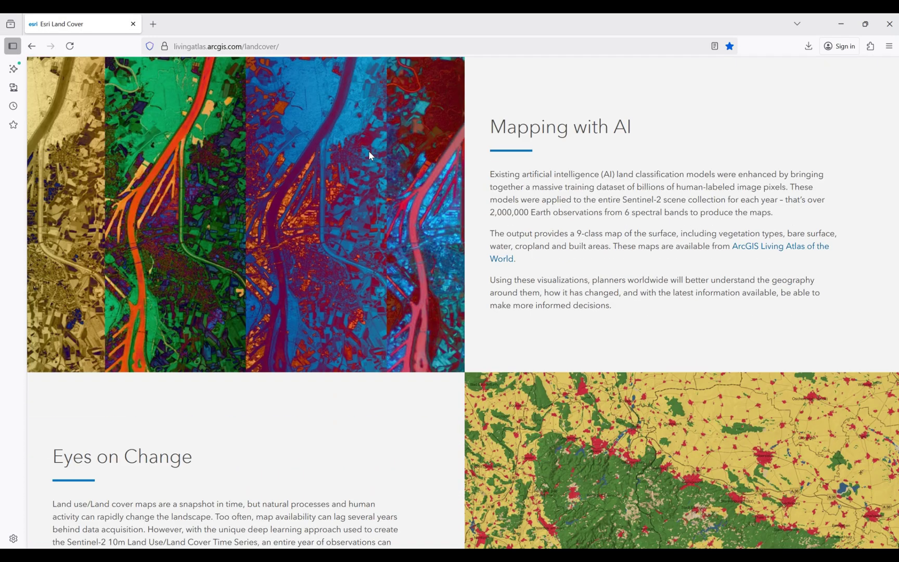
{"action": "scroll", "coordinate": [369, 155], "scroll_direction": "down", "scroll_amount": 12}
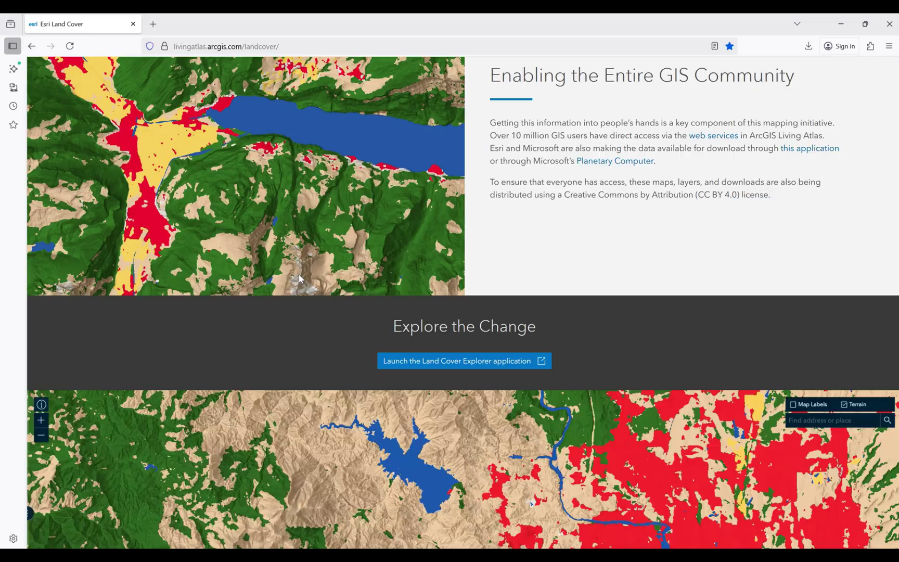
{"action": "scroll", "coordinate": [331, 286], "scroll_direction": "down", "scroll_amount": 2}
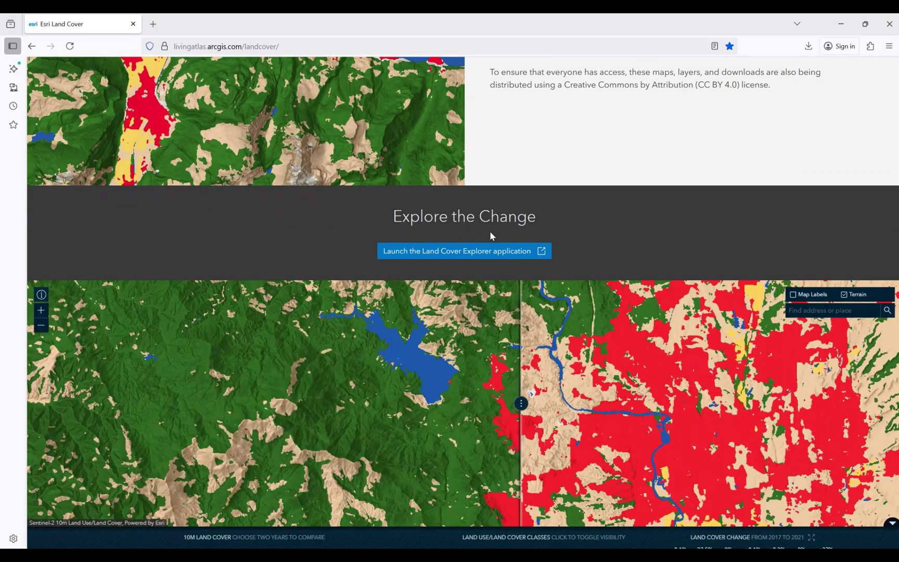
- Launch the Land Cover Explorer in a new tab and zoom the map out to Europe
{"action": "left_click", "coordinate": [432, 255]}
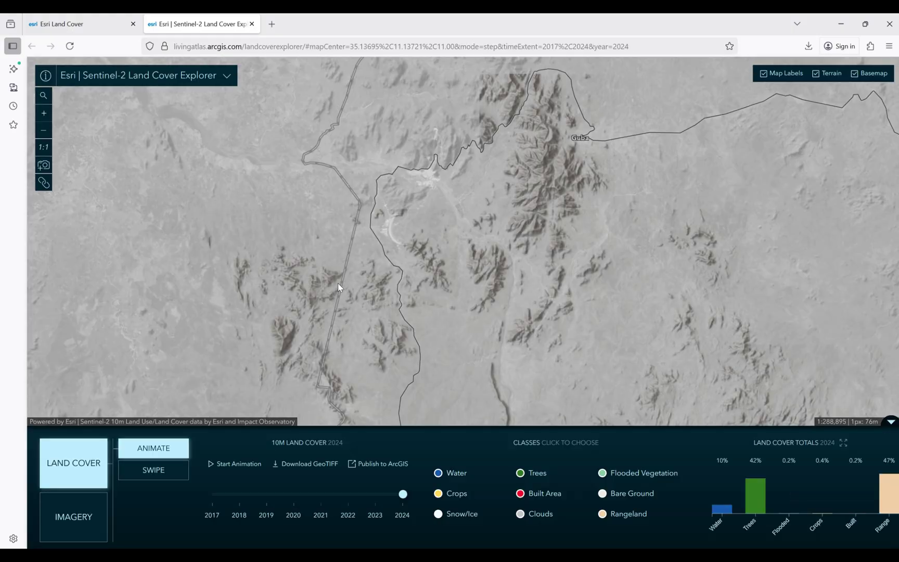
{"action": "scroll", "coordinate": [394, 233], "scroll_direction": "down", "scroll_amount": 5}
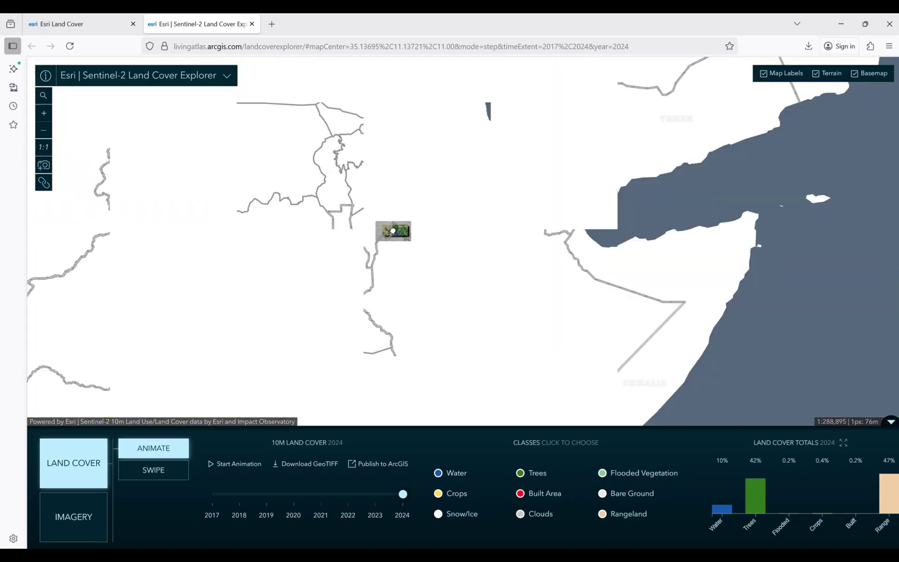
{"action": "scroll", "coordinate": [370, 229], "scroll_direction": "down", "scroll_amount": 2}
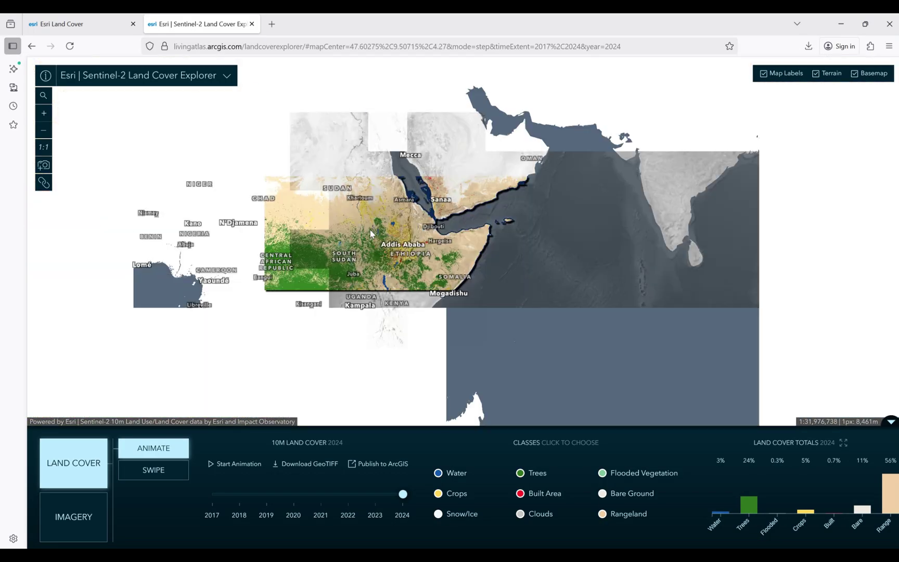
{"action": "scroll", "coordinate": [417, 262], "scroll_direction": "up", "scroll_amount": 3}
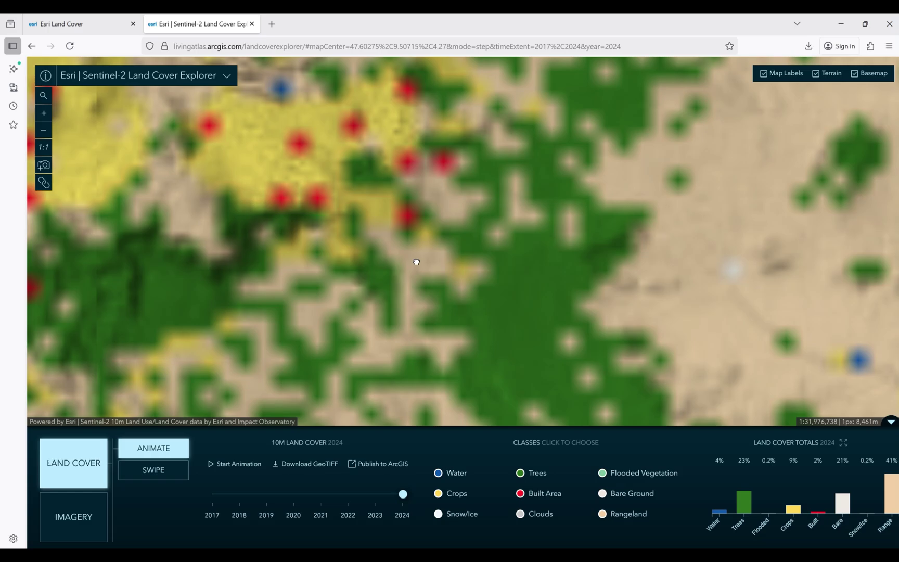
{"action": "scroll", "coordinate": [416, 262], "scroll_direction": "down", "scroll_amount": 5}
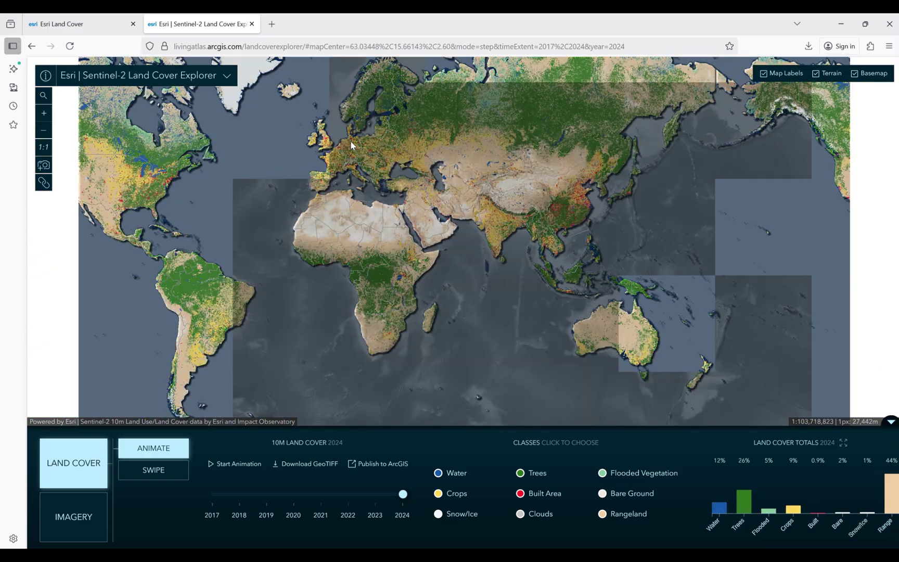
{"action": "scroll", "coordinate": [318, 145], "scroll_direction": "up", "scroll_amount": 5}
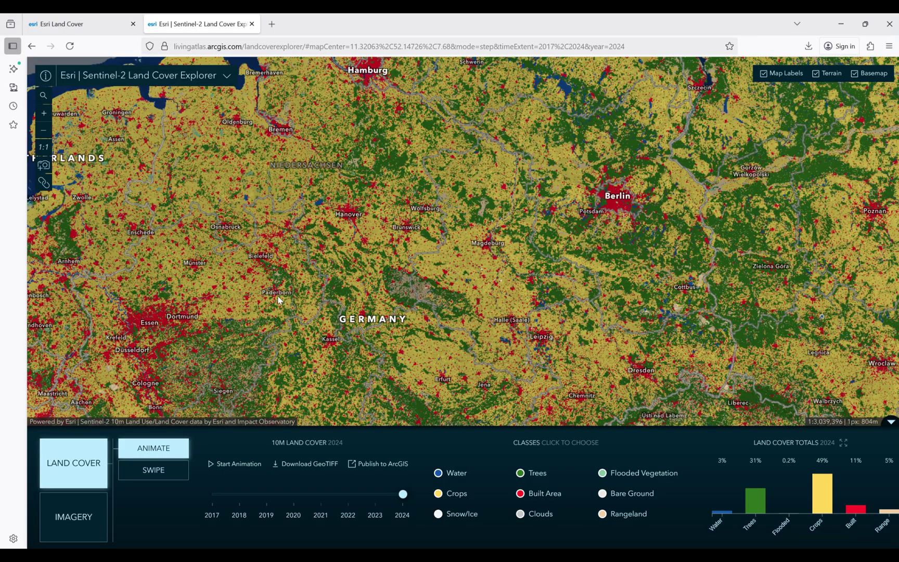
- Pan south and zoom in to centre central Frankfurt's 2024 land cover
{"action": "left_click_drag", "start_coordinate": [289, 330], "coordinate": [297, 157]}
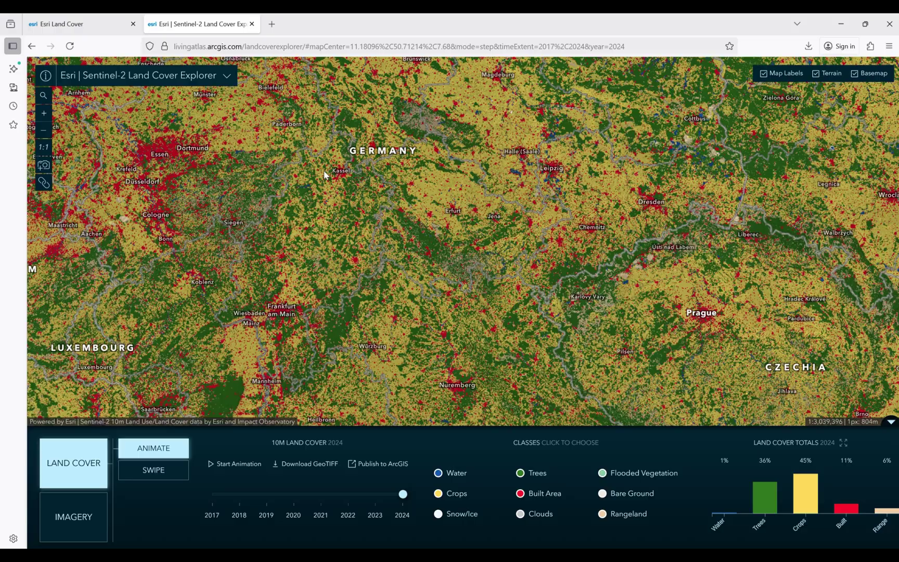
{"action": "scroll", "coordinate": [307, 286], "scroll_direction": "up", "scroll_amount": 3}
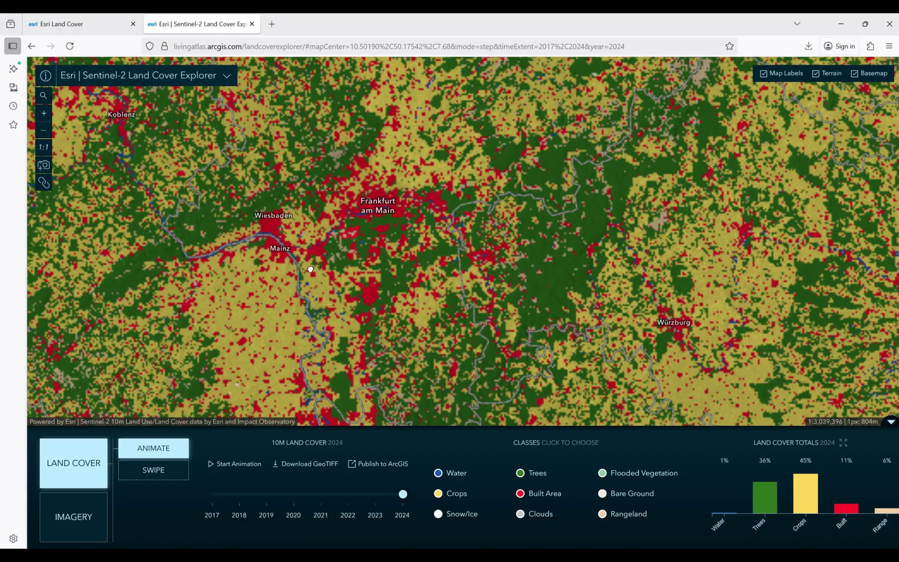
{"action": "scroll", "coordinate": [377, 237], "scroll_direction": "up", "scroll_amount": 3}
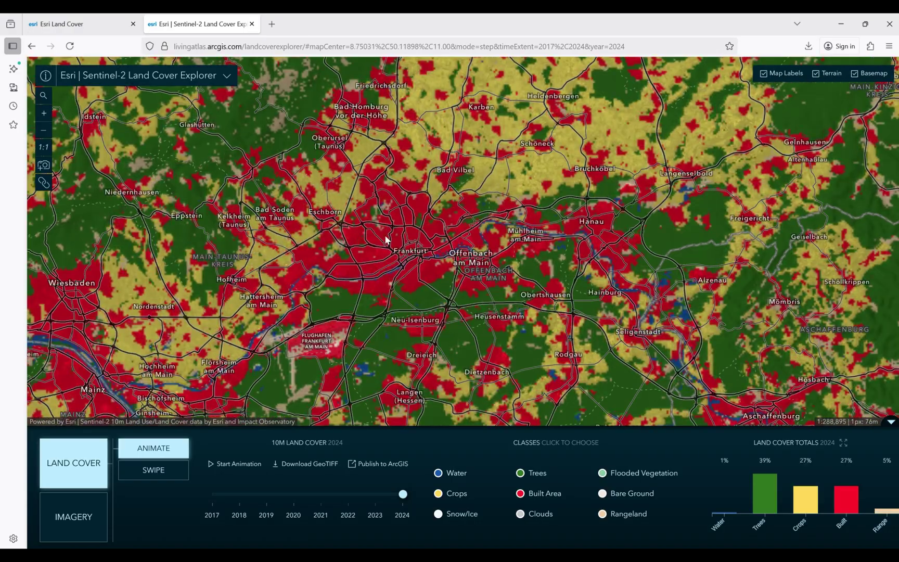
{"action": "scroll", "coordinate": [381, 237], "scroll_direction": "up", "scroll_amount": 3}
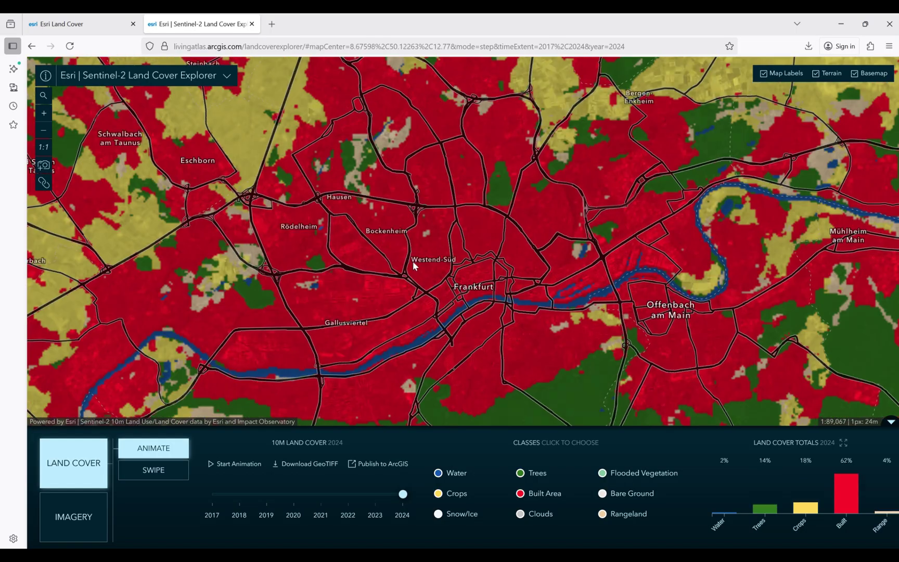
{"action": "left_click_drag", "start_coordinate": [417, 254], "coordinate": [417, 236]}
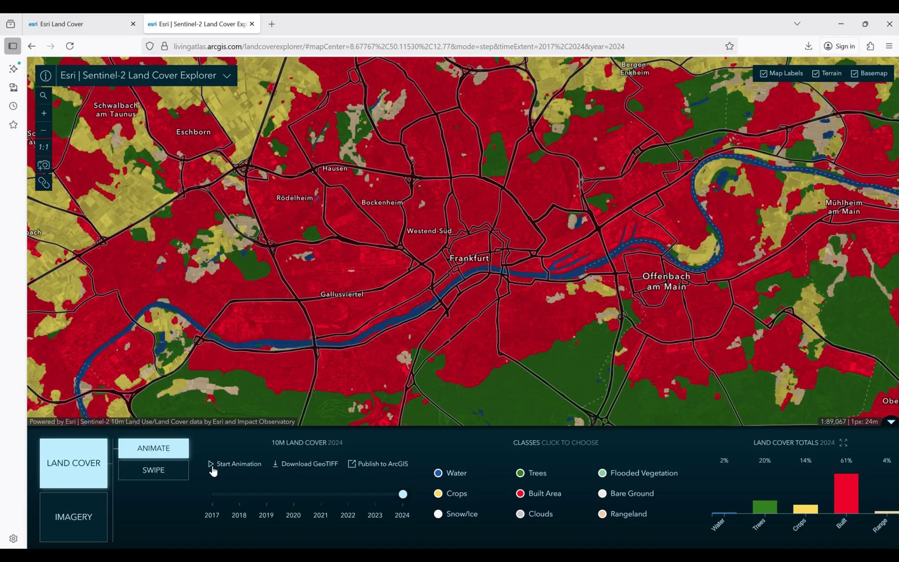
- Play the 2019–2024 land cover animation over Frankfurt, then stop it and return to 2024
{"action": "left_click", "coordinate": [212, 469]}
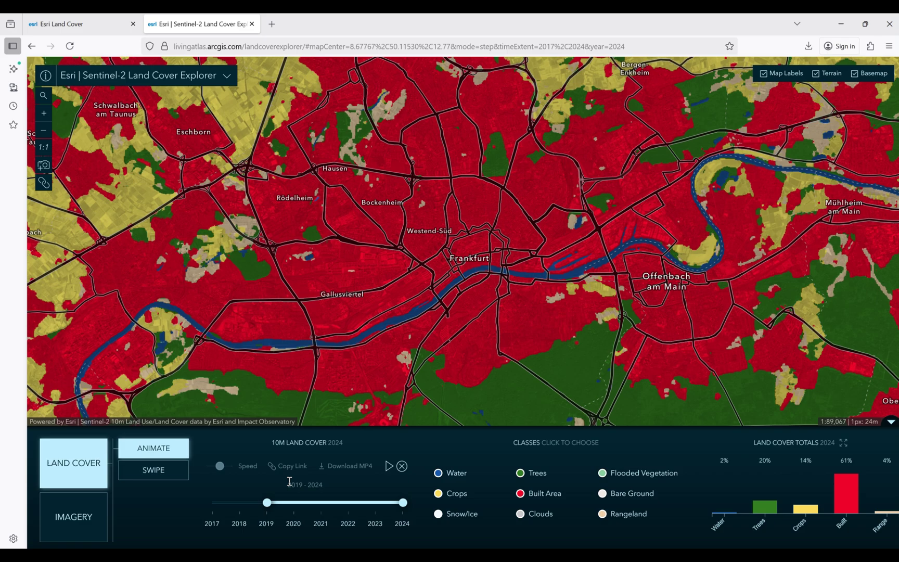
{"action": "left_click", "coordinate": [390, 465]}
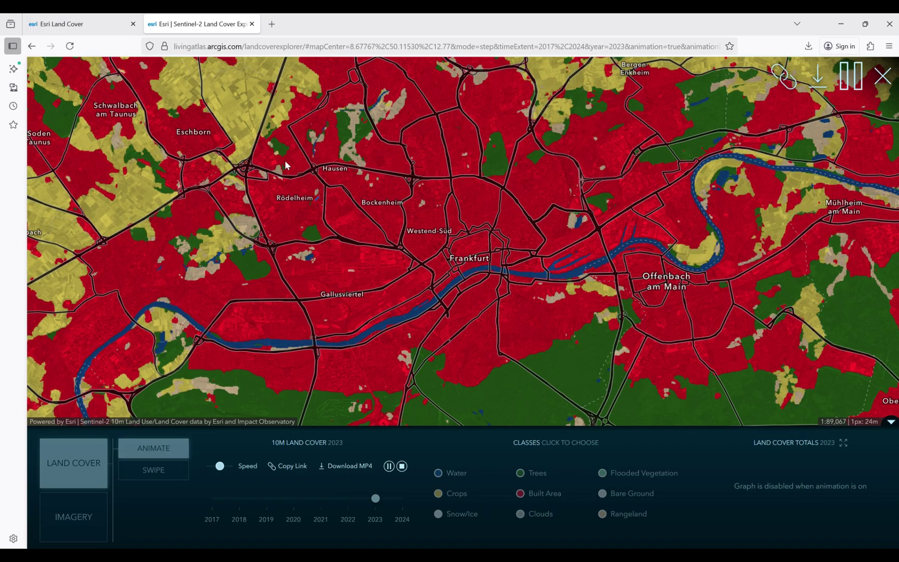
{"action": "left_click", "coordinate": [401, 466]}
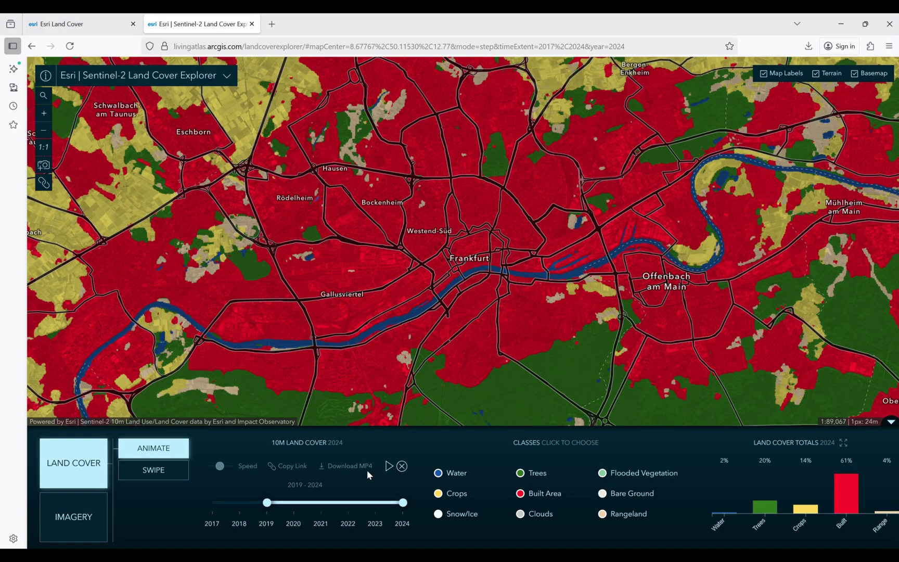
{"action": "left_click", "coordinate": [402, 466]}
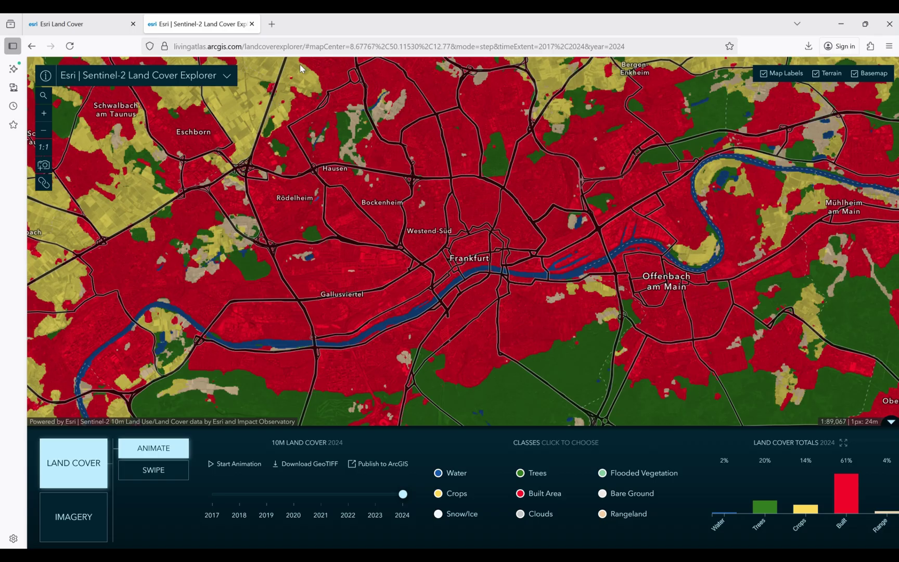
- Open a new tab and grab the ESA World Cover link address from the Word list
{"action": "left_click", "coordinate": [271, 24]}
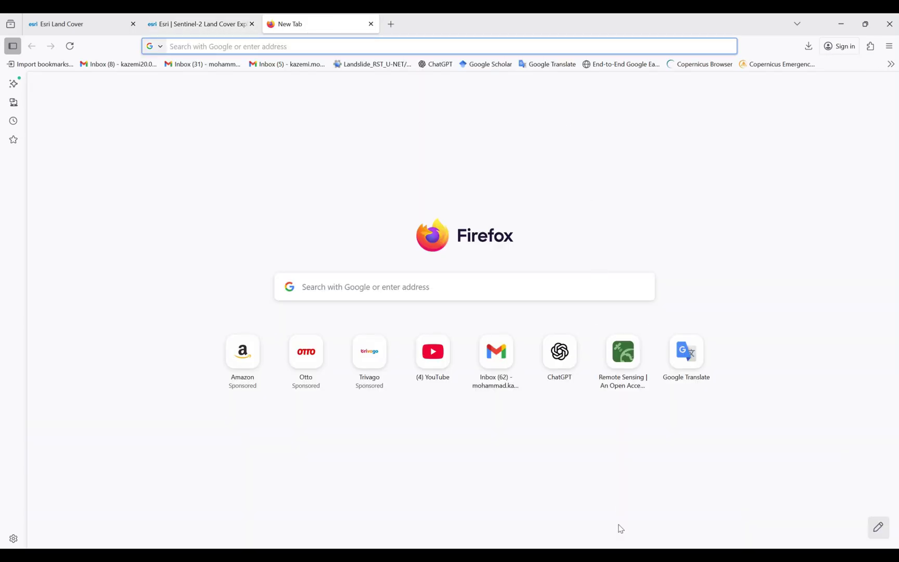
{"action": "key", "text": "alt+Tab"}
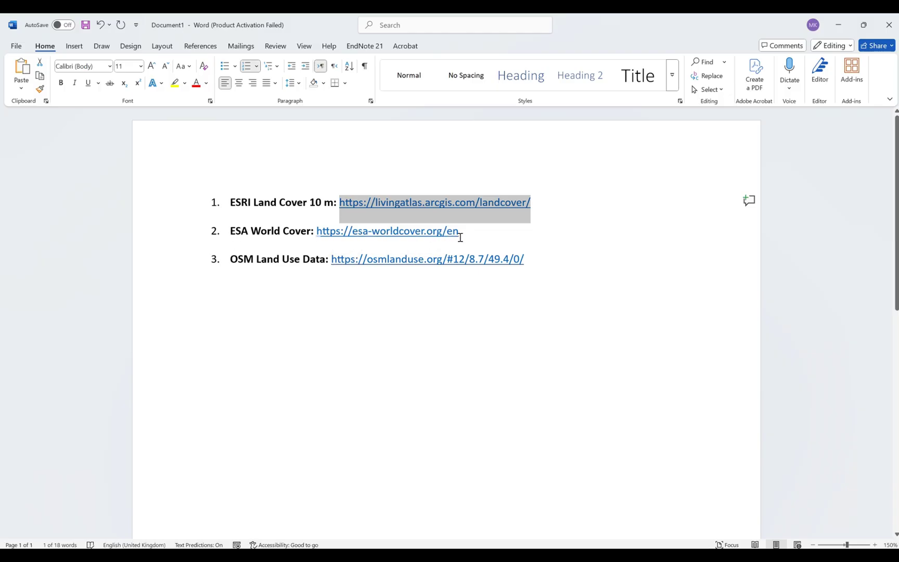
{"action": "left_click_drag", "start_coordinate": [469, 233], "coordinate": [317, 241]}
{"action": "key", "text": "ctrl+c"}
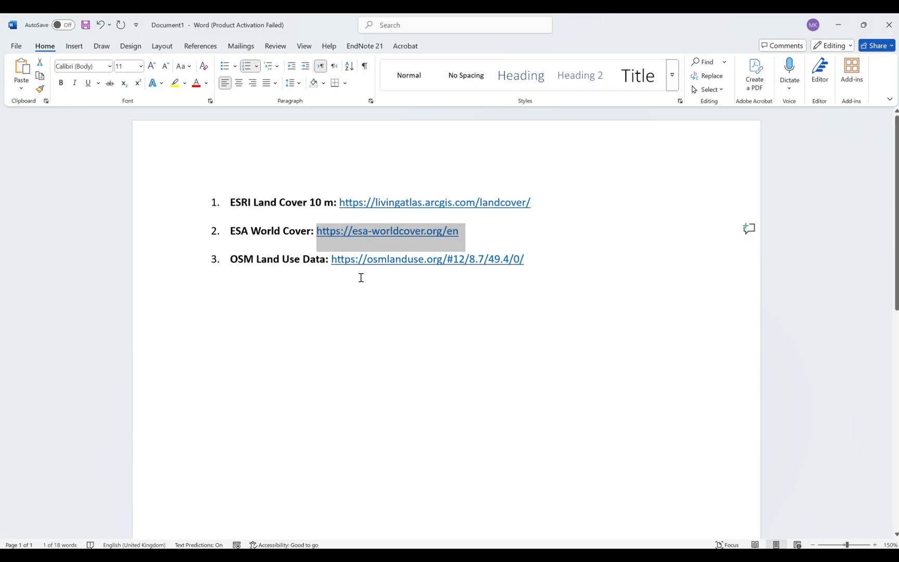
{"action": "left_click", "coordinate": [584, 547]}
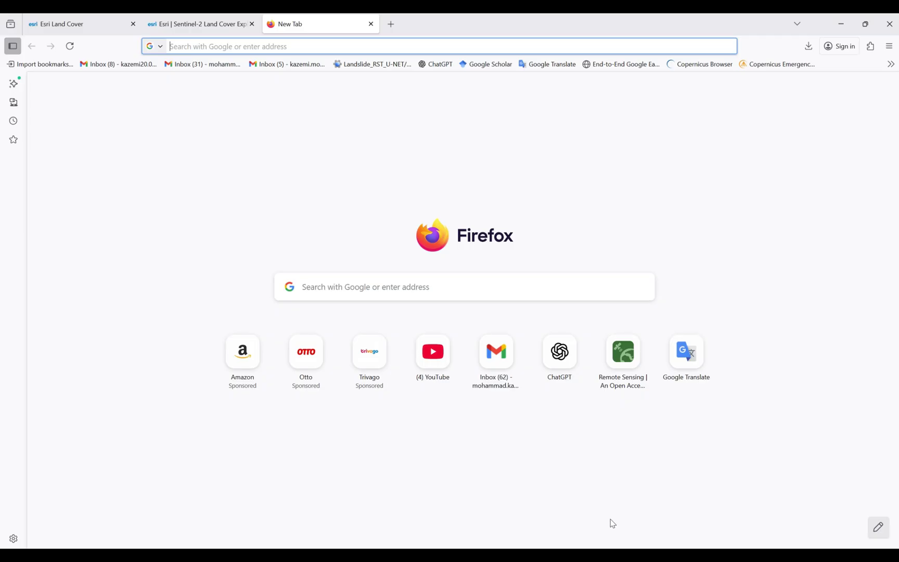
- Load the ESA WorldCover home page and launch its map viewer with EXPLORE
{"action": "key", "text": "ctrl+v"}
{"action": "key", "text": "Return"}
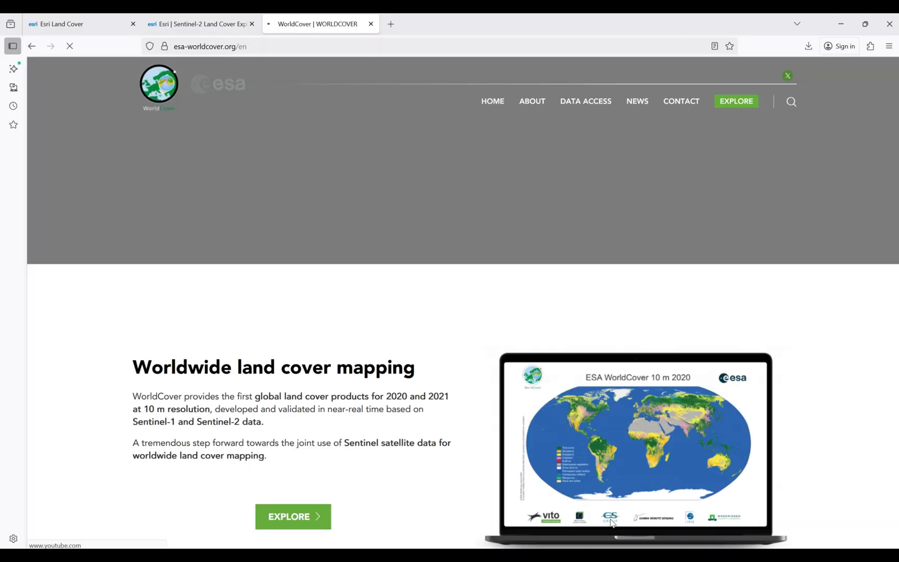
{"action": "scroll", "coordinate": [263, 248], "scroll_direction": "down", "scroll_amount": 2}
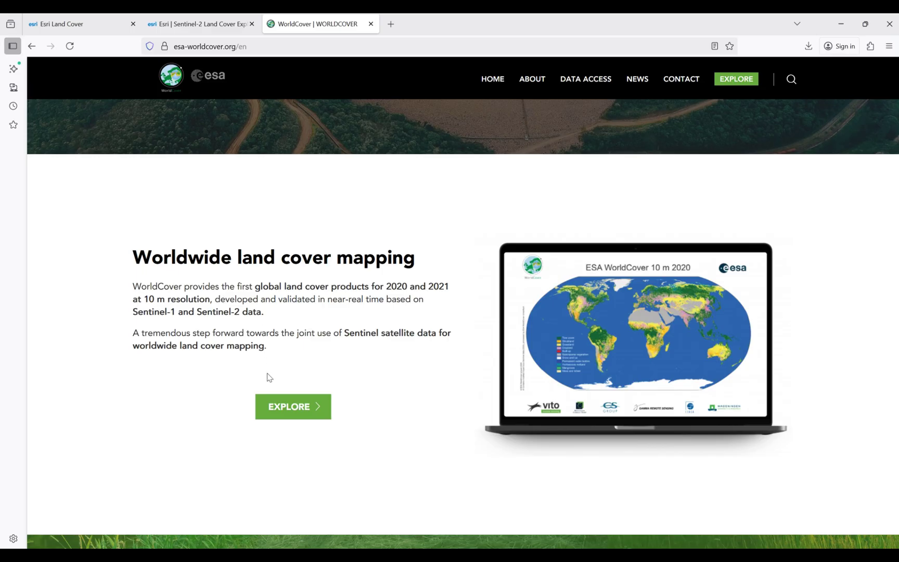
{"action": "left_click", "coordinate": [294, 408]}
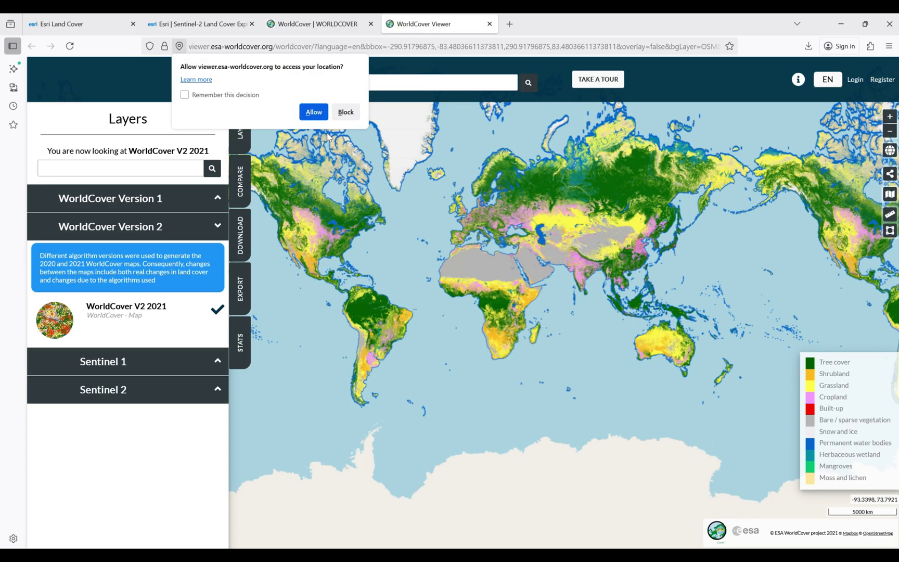
- Block location access, expand WorldCover Version 1 layers, and zoom into central Germany
{"action": "left_click", "coordinate": [346, 112]}
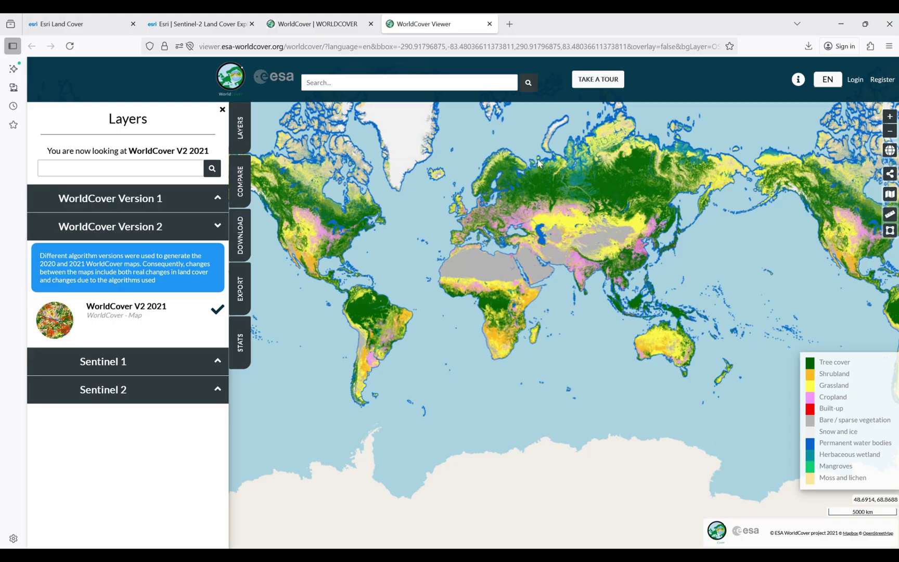
{"action": "left_click", "coordinate": [207, 199]}
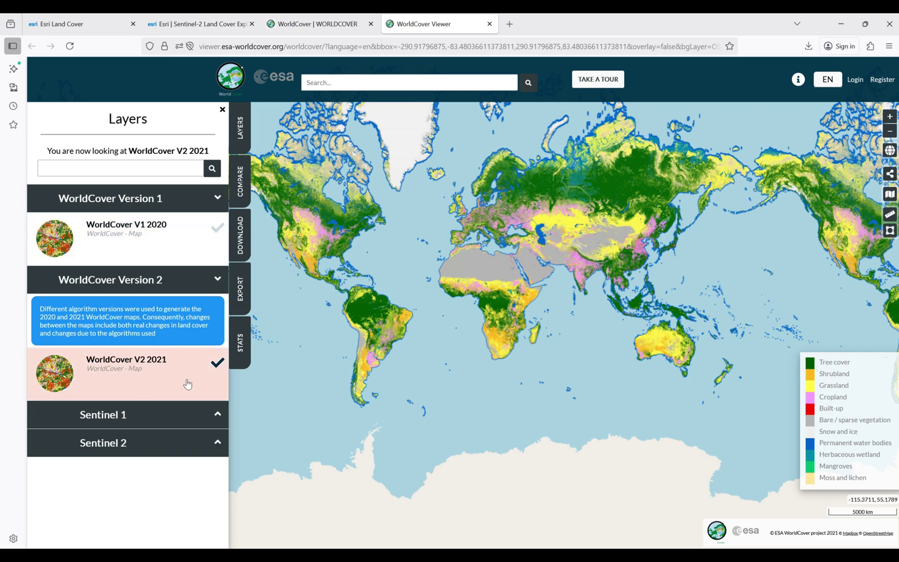
{"action": "scroll", "coordinate": [515, 178], "scroll_direction": "up", "scroll_amount": 3}
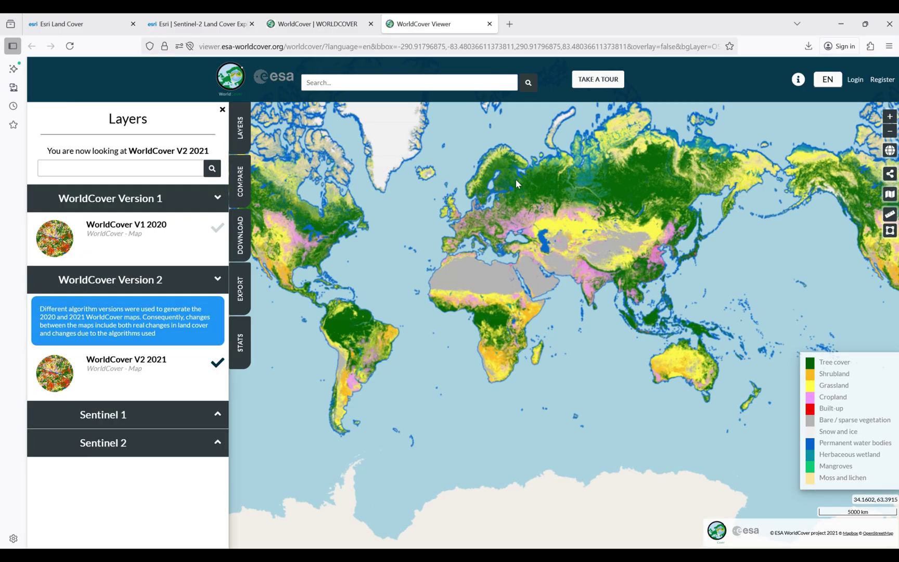
{"action": "scroll", "coordinate": [473, 213], "scroll_direction": "up", "scroll_amount": 5}
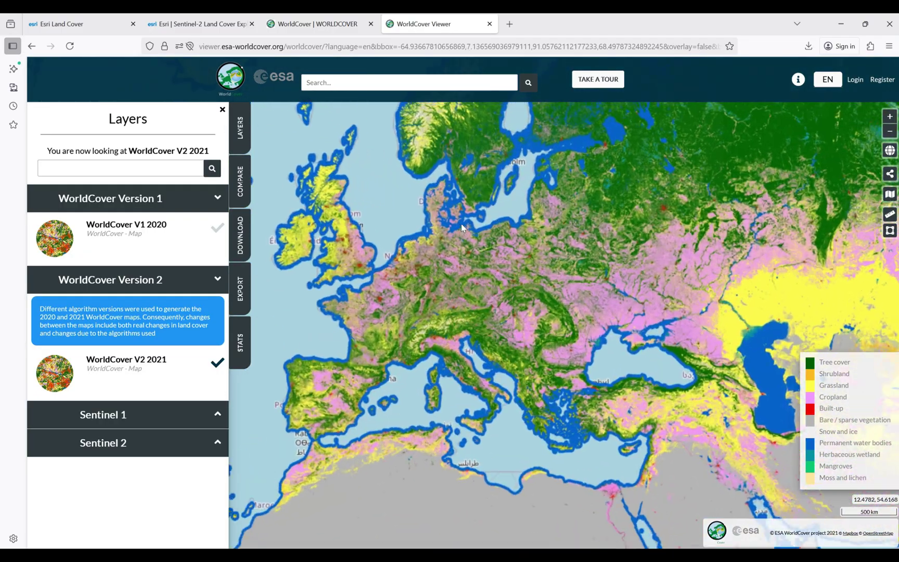
{"action": "scroll", "coordinate": [458, 229], "scroll_direction": "up", "scroll_amount": 4}
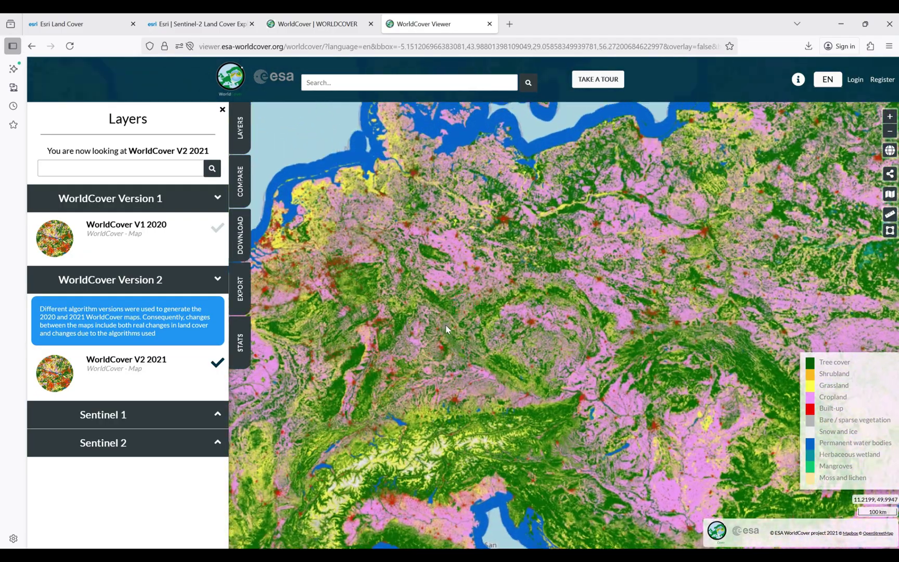
{"action": "scroll", "coordinate": [446, 328], "scroll_direction": "up", "scroll_amount": 2}
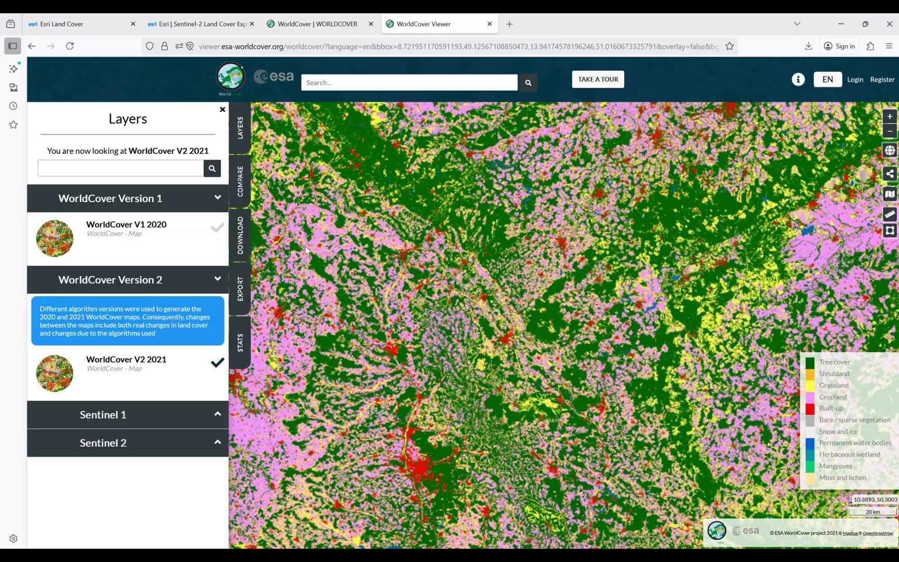
- Open the Download panel listing six WorldCover 2021 tiles of 72.57–96.30 MB
{"action": "left_click", "coordinate": [239, 244]}
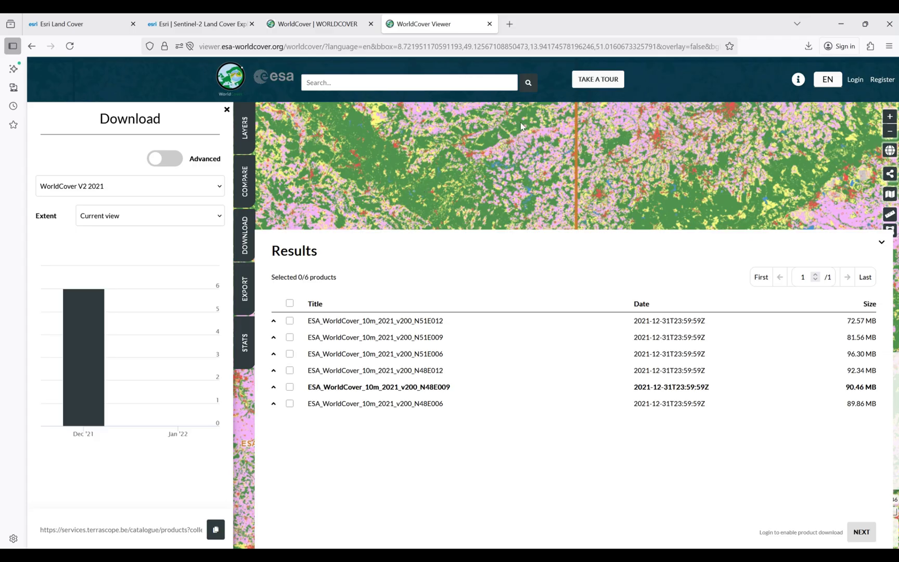
- Copy the OSM Land Use Data link from Word and load it in a new tab
{"action": "left_click", "coordinate": [509, 24]}
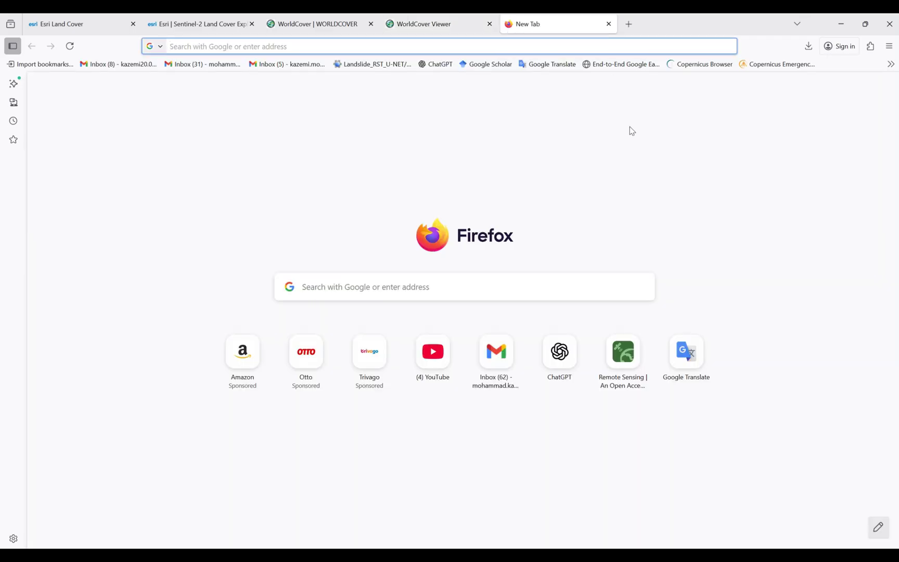
{"action": "key", "text": "alt+Tab"}
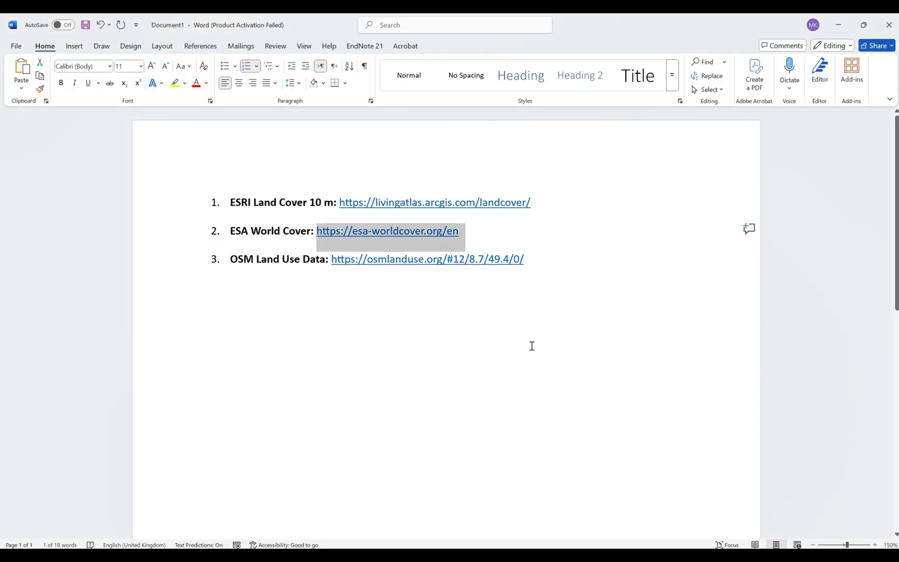
{"action": "left_click_drag", "start_coordinate": [524, 261], "coordinate": [334, 268]}
{"action": "key", "text": "ctrl+c"}
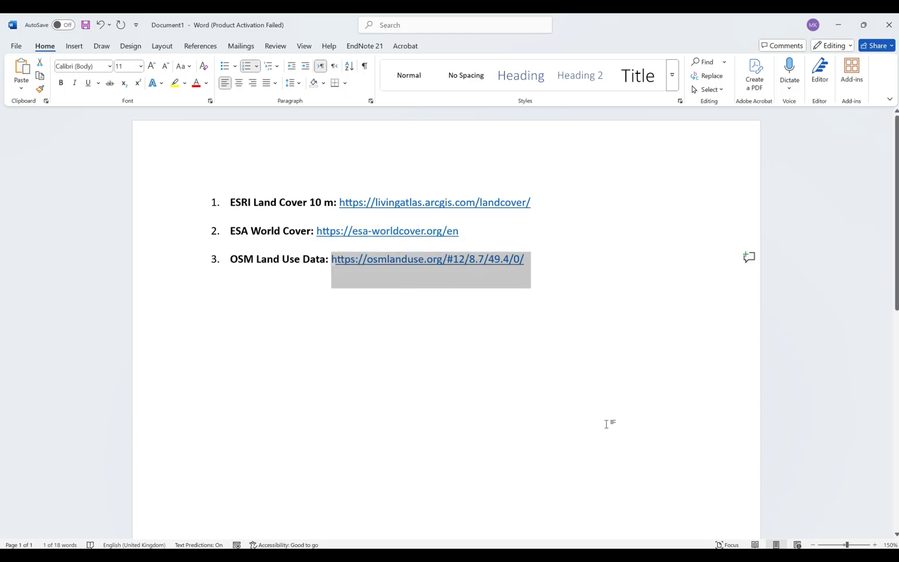
{"action": "key", "text": "alt+Tab"}
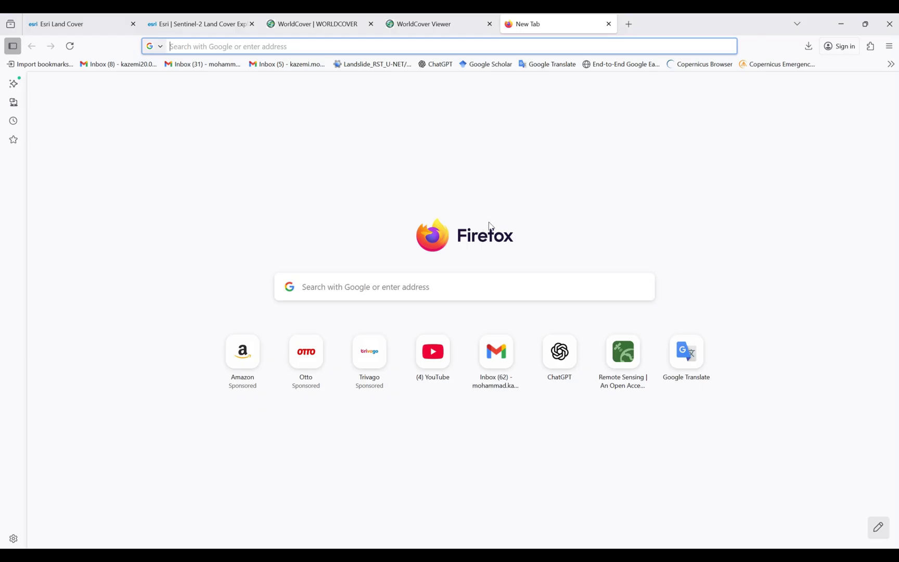
{"action": "key", "text": "ctrl+v"}
{"action": "key", "text": "Return"}
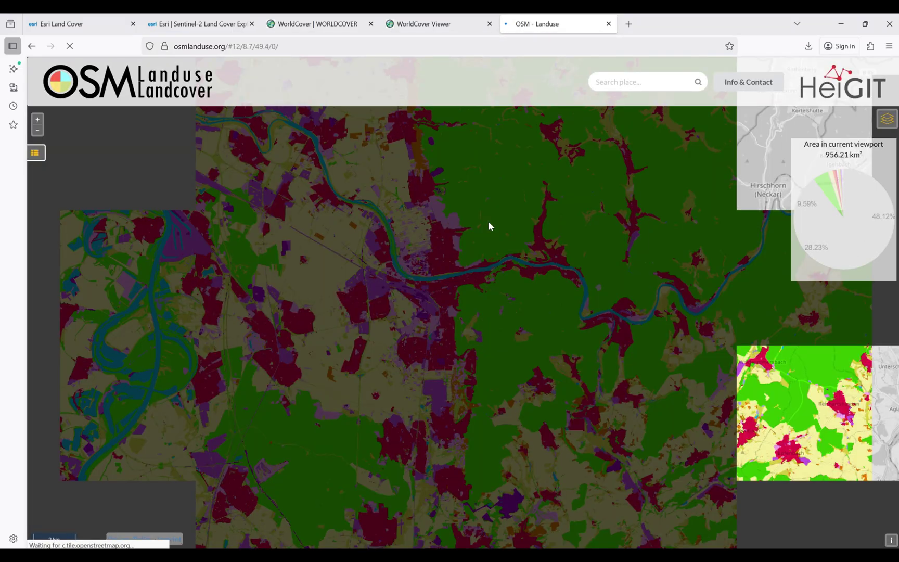
- Zoom the land-use map out to show the Rhine and Neckar valleys
{"action": "scroll", "coordinate": [420, 227], "scroll_direction": "down", "scroll_amount": 2}
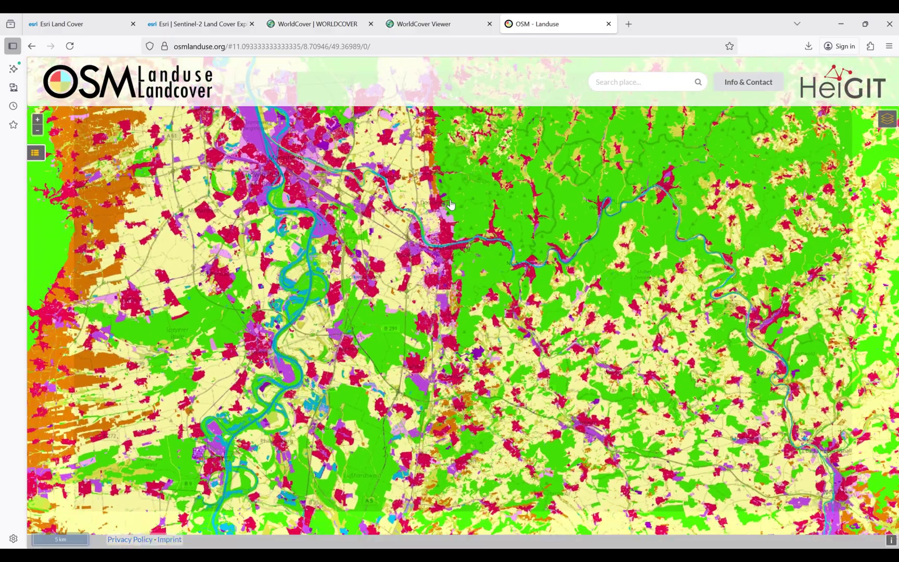
{"action": "scroll", "coordinate": [451, 204], "scroll_direction": "down", "scroll_amount": 1}
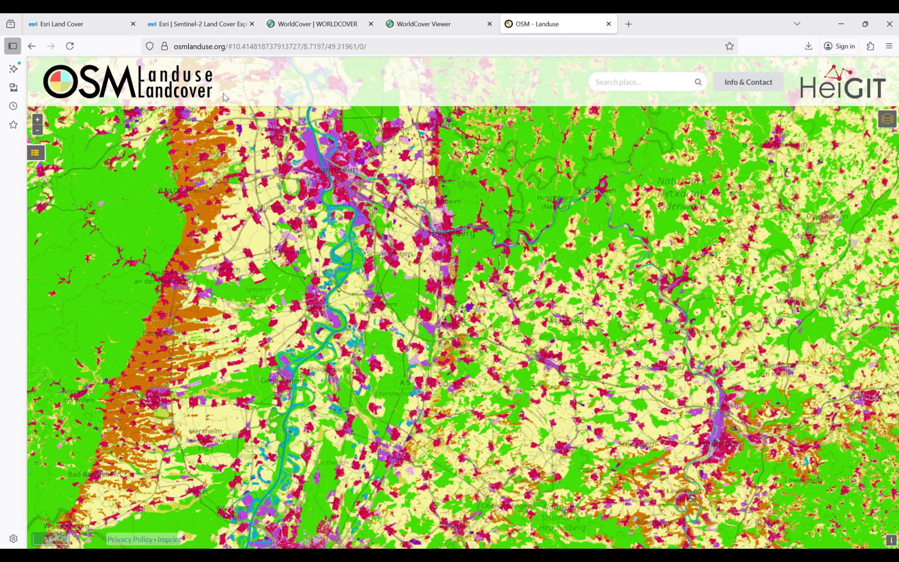
- In a new tab, run a Google search for 'geofabrik' and open the GEOFABRIK // Start result
{"action": "left_click", "coordinate": [636, 20]}
{"action": "type", "text": "fabri"}
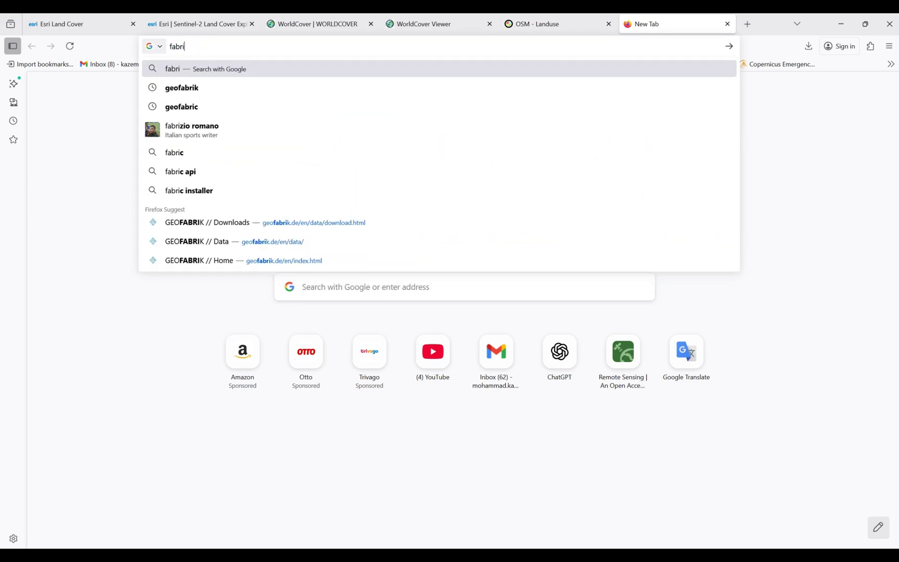
{"action": "key", "text": "Down"}
{"action": "key", "text": "Return"}
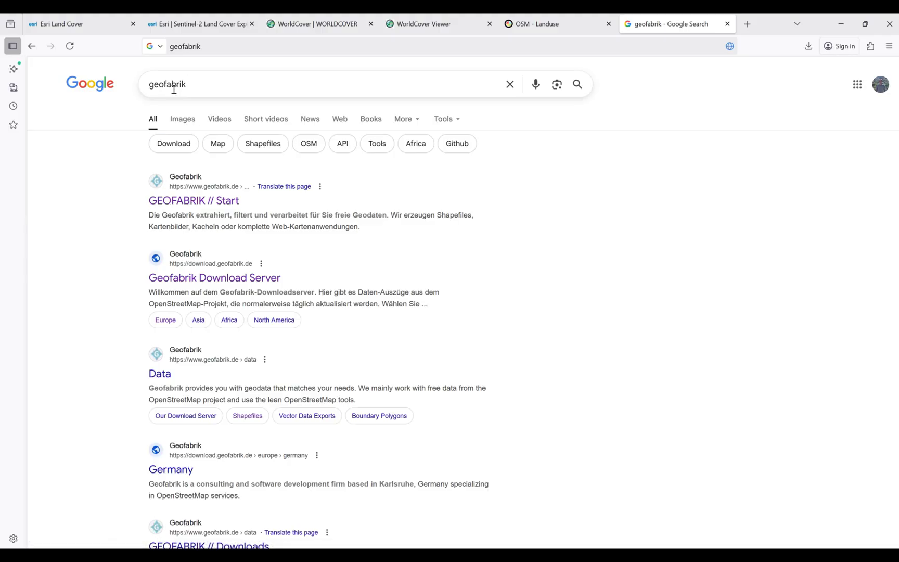
{"action": "left_click", "coordinate": [189, 204]}
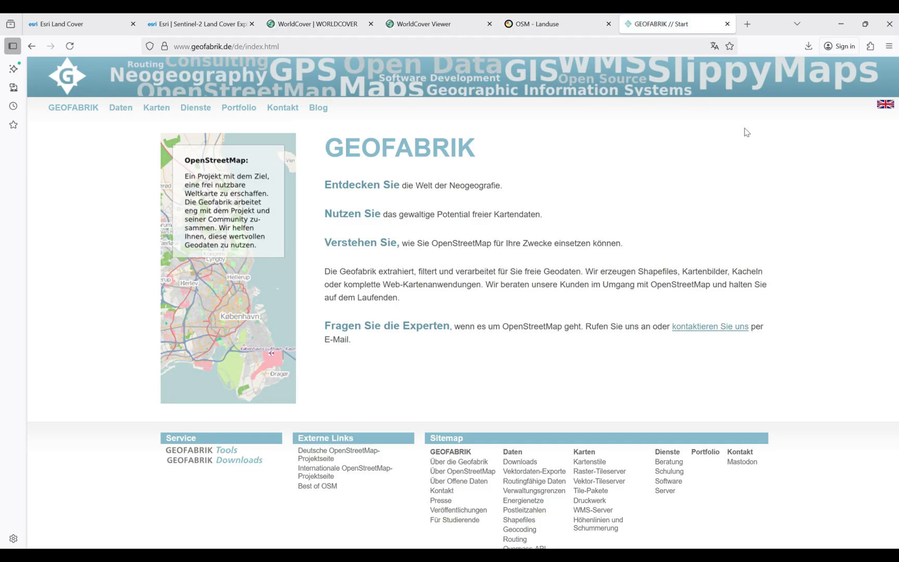
- Switch Geofabrik to English, go to Data › Downloads, and read the download-server paragraph
{"action": "left_click", "coordinate": [884, 107]}
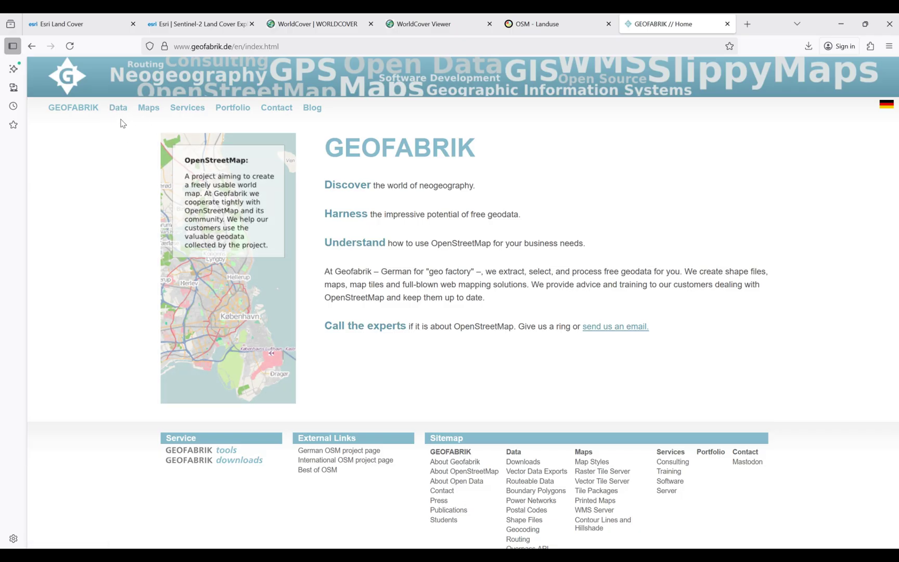
{"action": "left_click", "coordinate": [121, 113]}
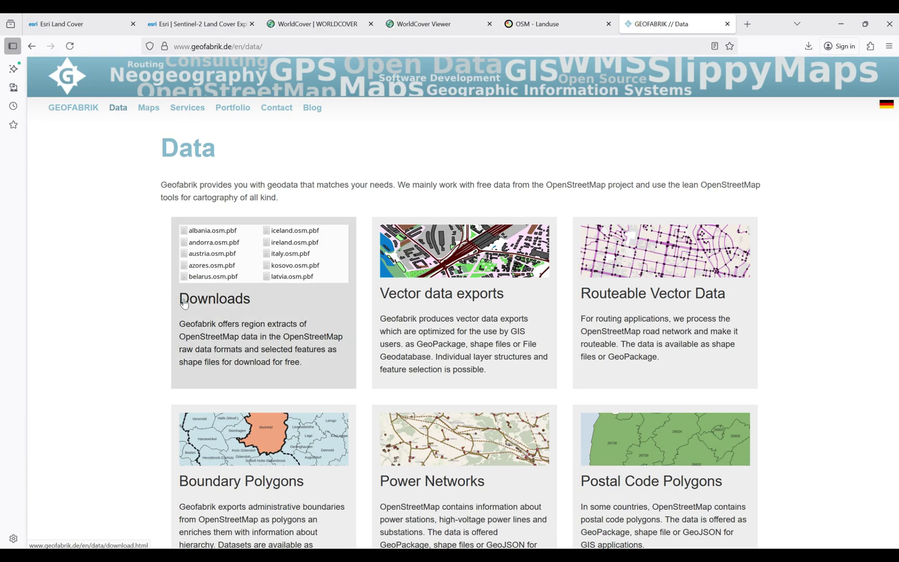
{"action": "left_click", "coordinate": [215, 306]}
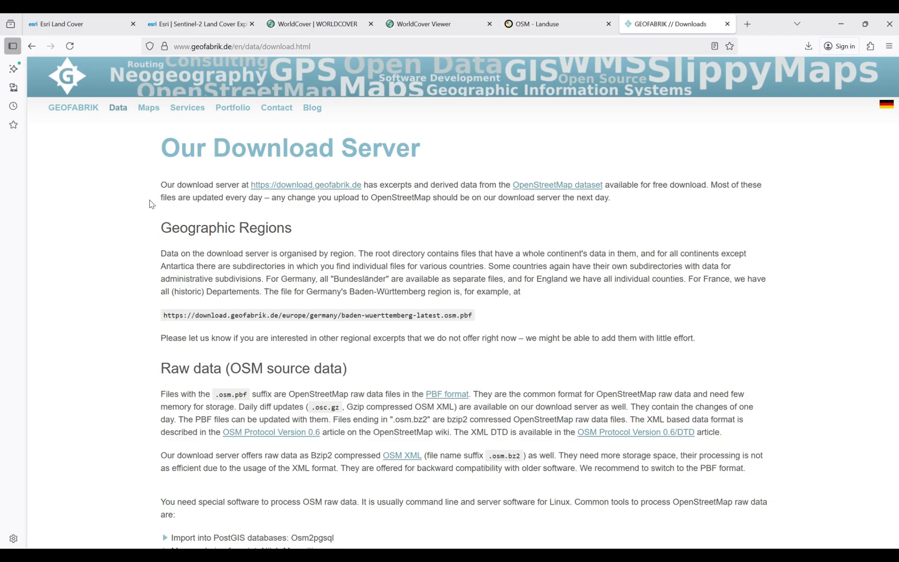
{"action": "left_click_drag", "start_coordinate": [158, 186], "coordinate": [647, 206]}
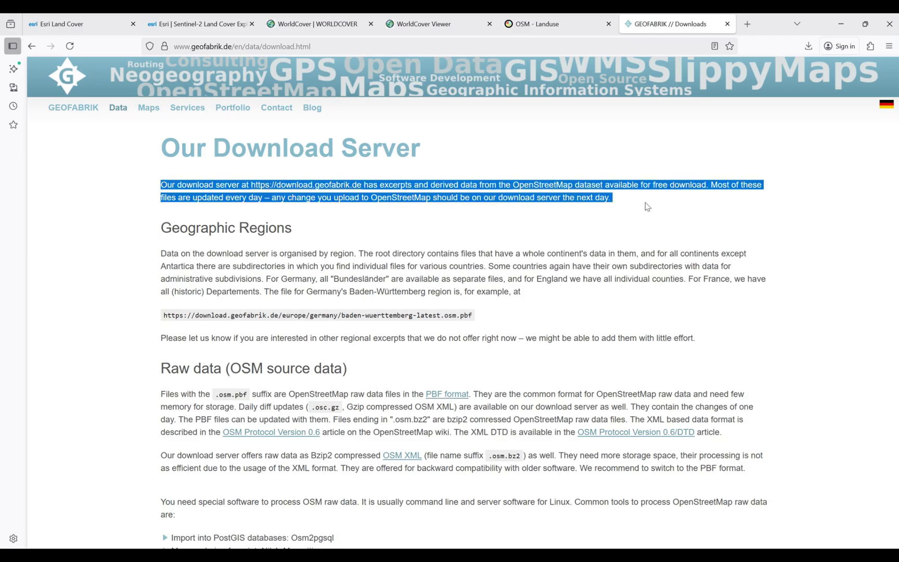
{"action": "left_click", "coordinate": [548, 221]}
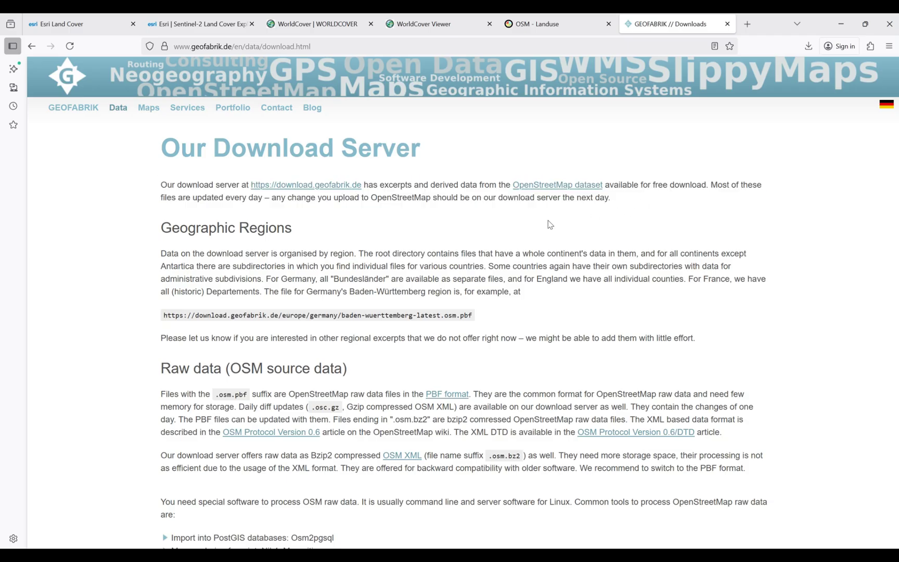
- Follow the download.geofabrik.de link to the OpenStreetMap Data Extracts listing
{"action": "left_click", "coordinate": [270, 189]}
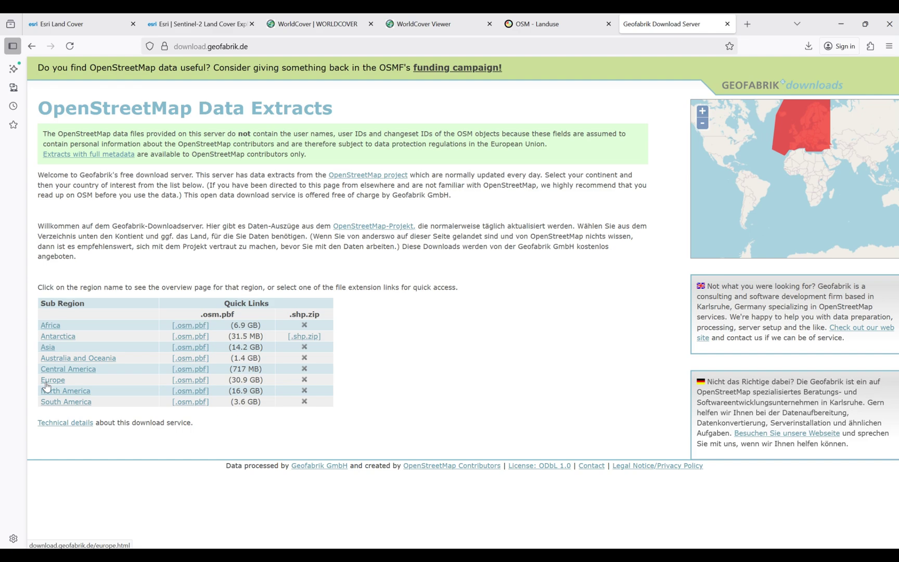
- Open the Europe page and browse its sub-regions, noting the .shp.zip shapefile column
{"action": "left_click", "coordinate": [46, 385]}
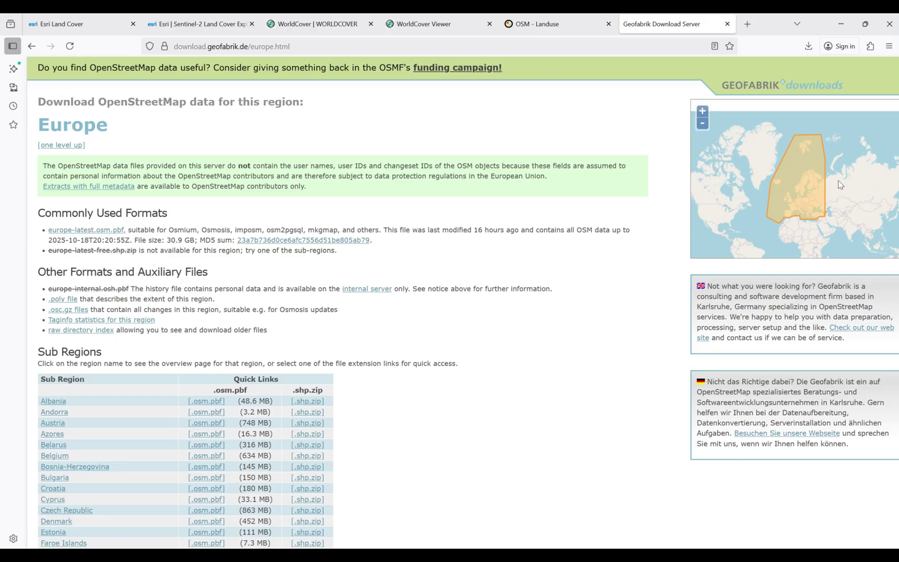
{"action": "scroll", "coordinate": [168, 279], "scroll_direction": "down", "scroll_amount": 2}
{"action": "scroll", "coordinate": [167, 278], "scroll_direction": "down", "scroll_amount": 2}
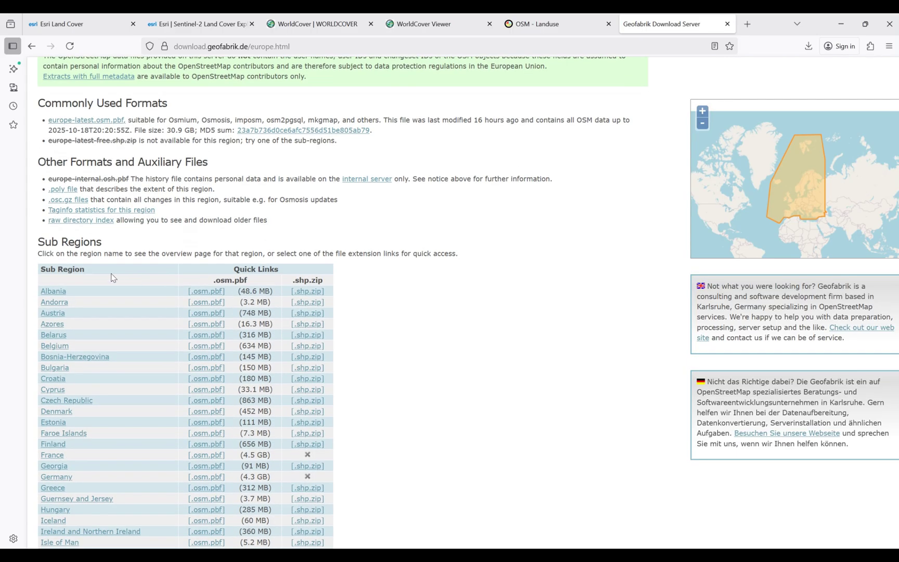
{"action": "scroll", "coordinate": [71, 265], "scroll_direction": "down", "scroll_amount": 4}
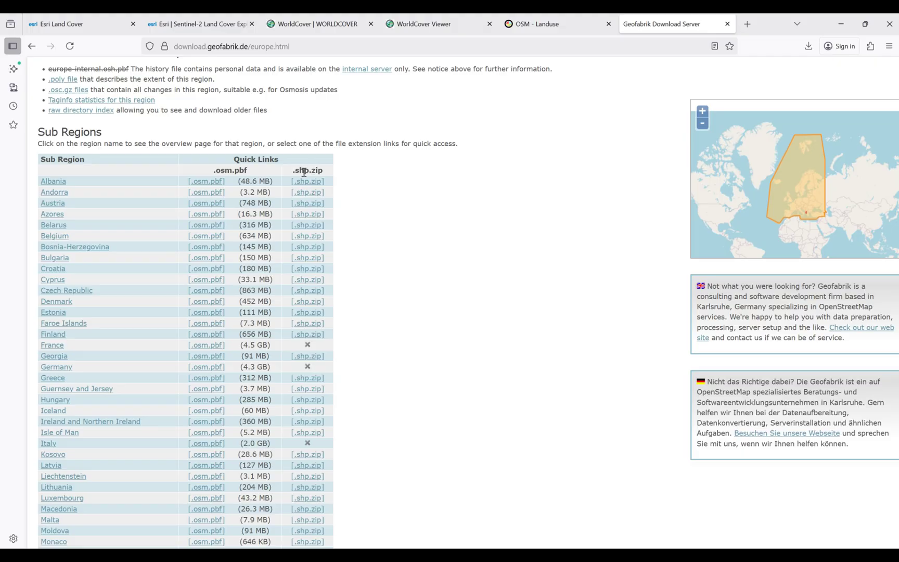
{"action": "left_click_drag", "start_coordinate": [310, 169], "coordinate": [290, 176]}
{"action": "scroll", "coordinate": [352, 182], "scroll_direction": "down", "scroll_amount": 6}
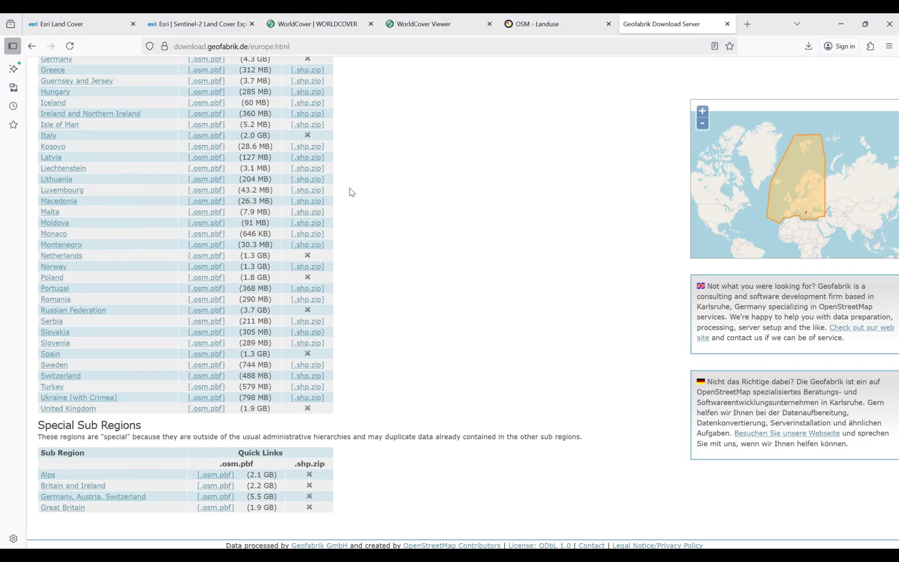
{"action": "scroll", "coordinate": [352, 193], "scroll_direction": "up", "scroll_amount": 8}
{"action": "scroll", "coordinate": [275, 227], "scroll_direction": "down", "scroll_amount": 2}
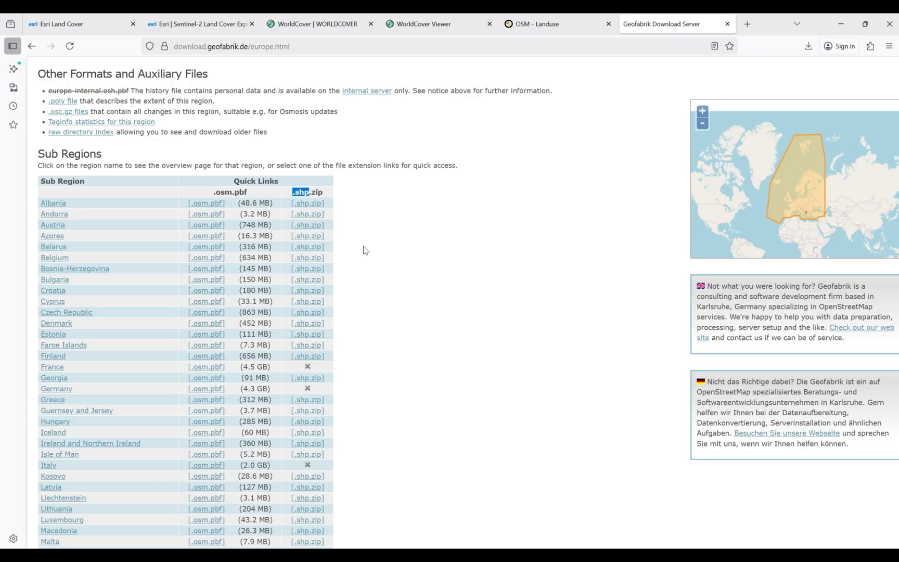
{"action": "left_click", "coordinate": [378, 215]}
{"action": "left_click", "coordinate": [305, 208]}
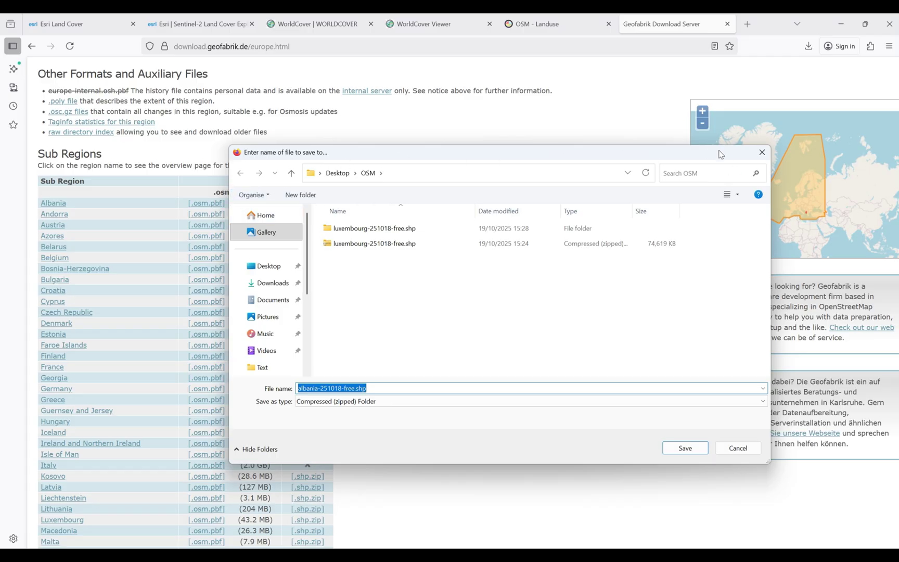
{"action": "left_click", "coordinate": [763, 153]}
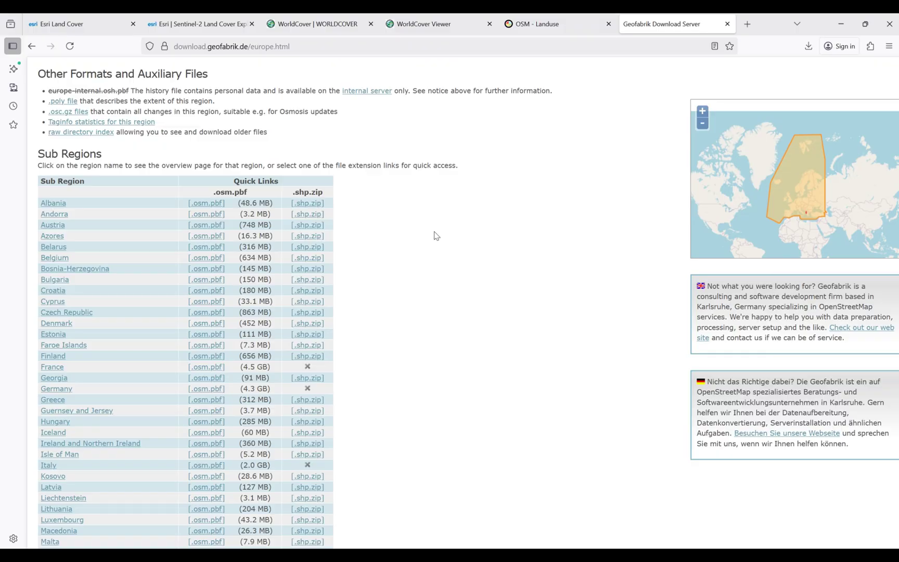